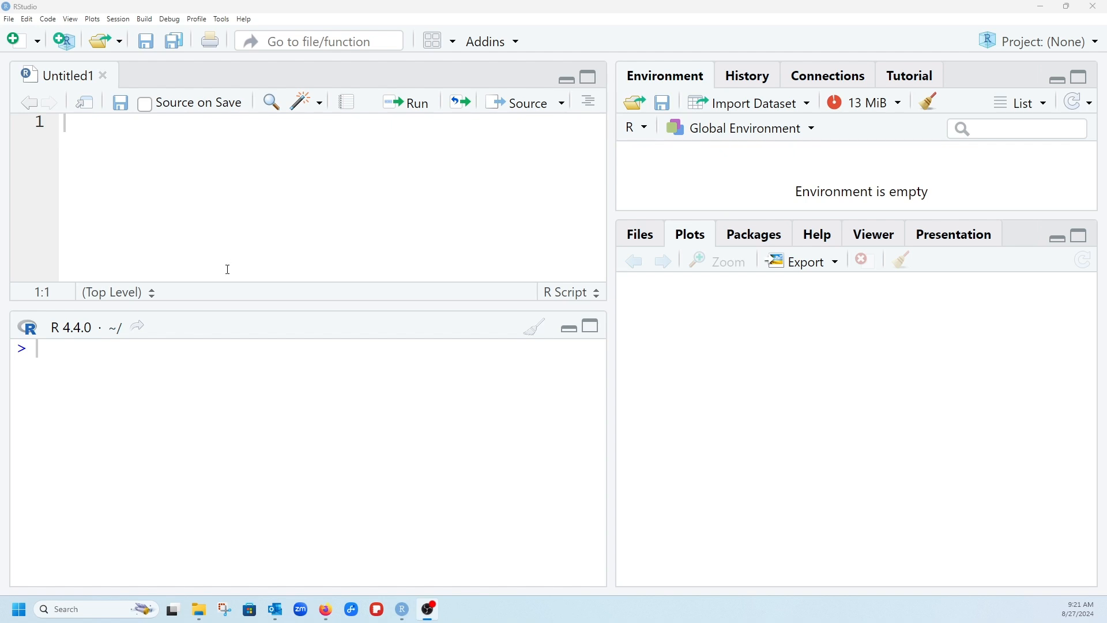
Enlarge the console pane and bring the browser's 4.2 Confidence Intervals question with the birthweight table into view.
left_click_drag(227, 304, 252, 219)
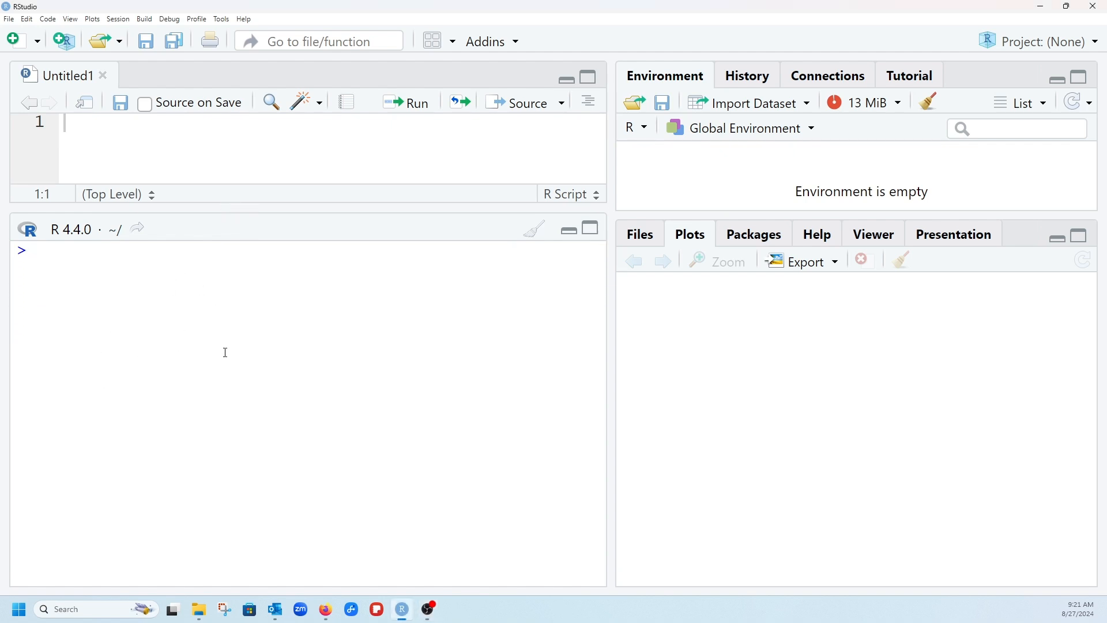
left_click_drag(1106, 164, 928, 188)
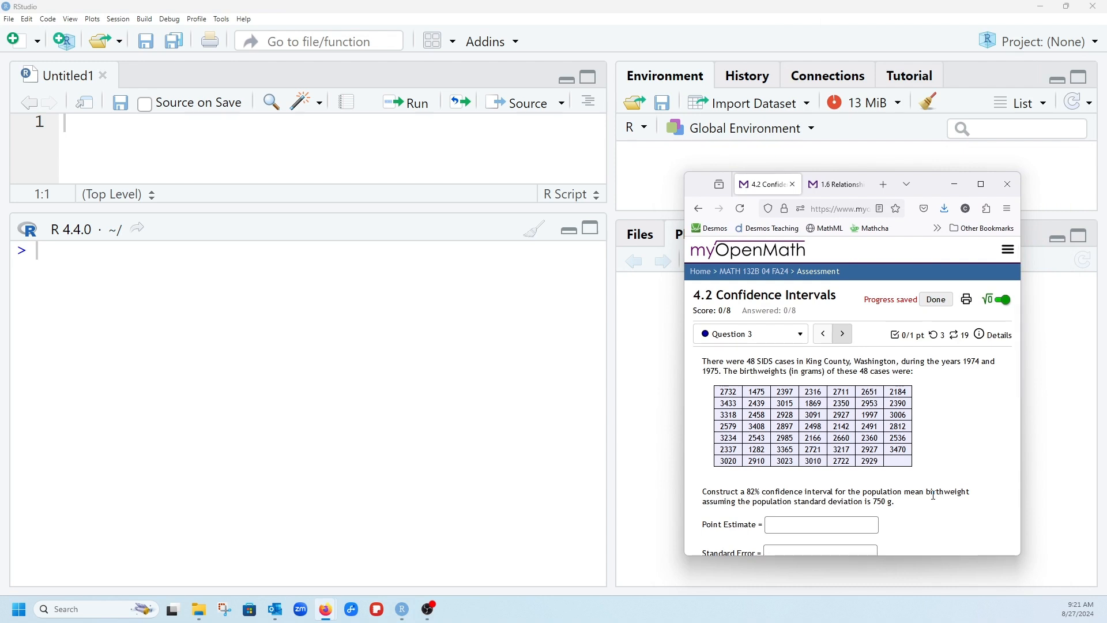
Try to start data entry into X by running X=SCAN() in the RStudio console.
left_click(368, 324)
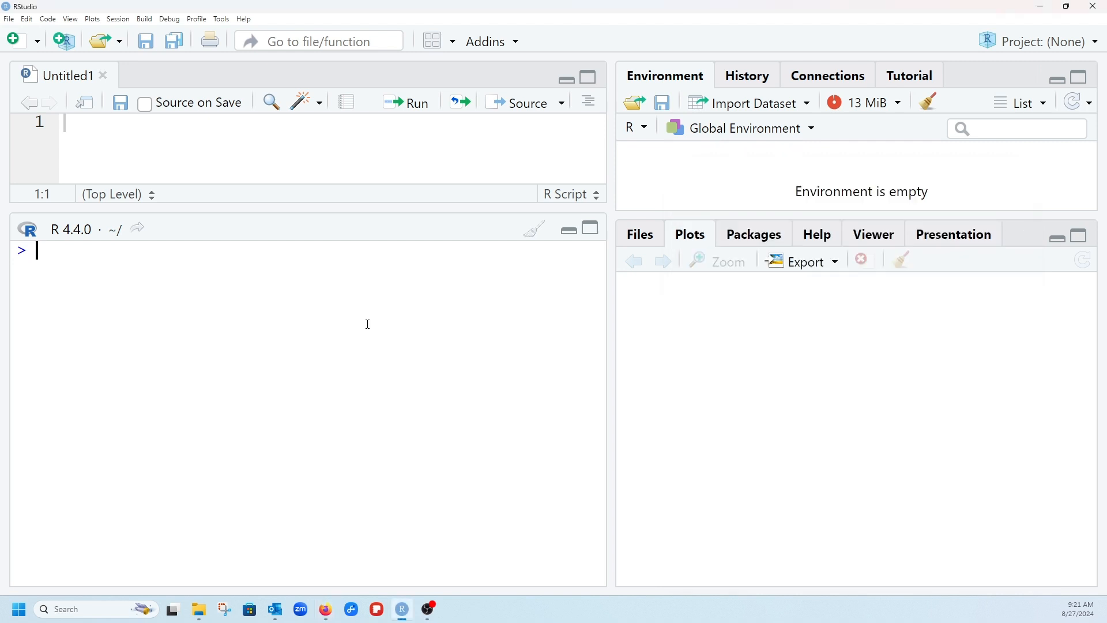
type("X=SCAN(")
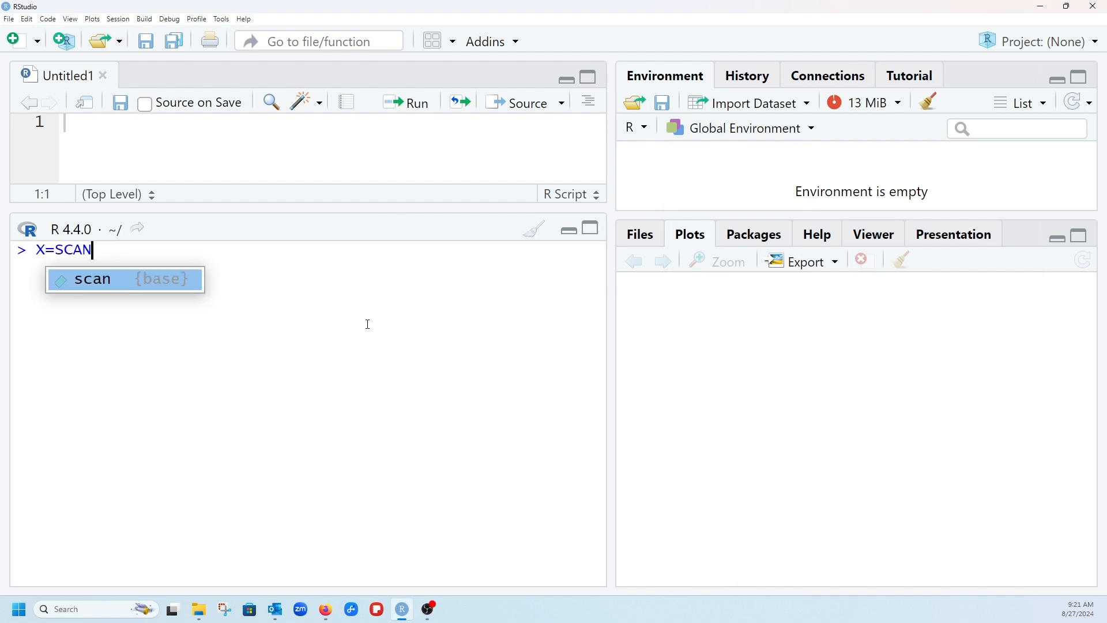
key("Escape")
type("()")
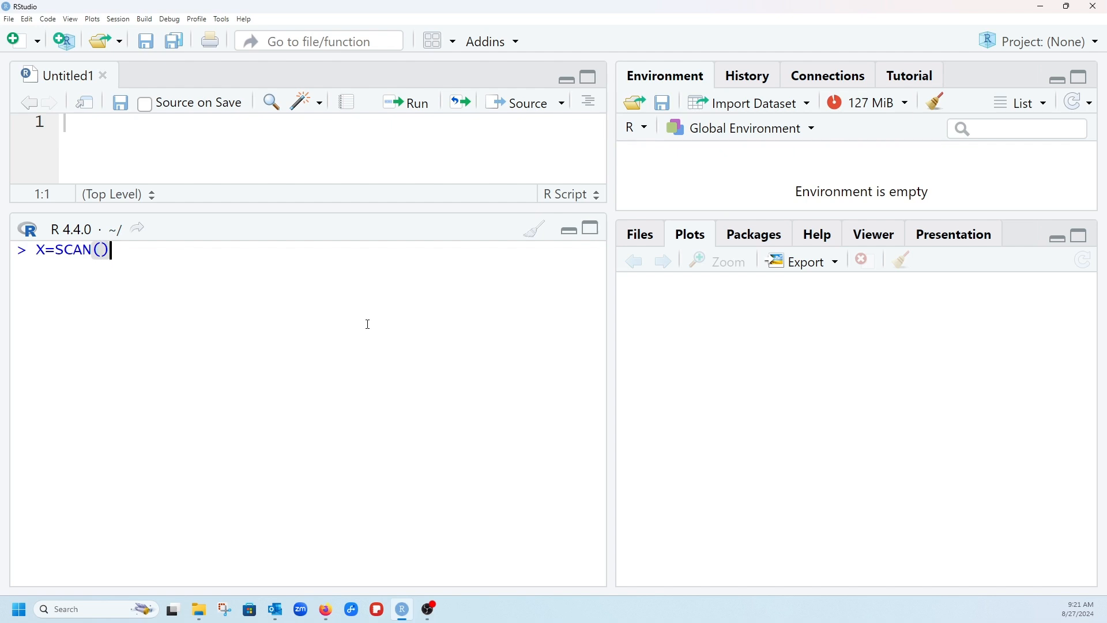
key("Return")
Run x=scan() in the console and feed it all the birthweights copied from the myOpenMath table.
type("x=scan(")
key("Return")
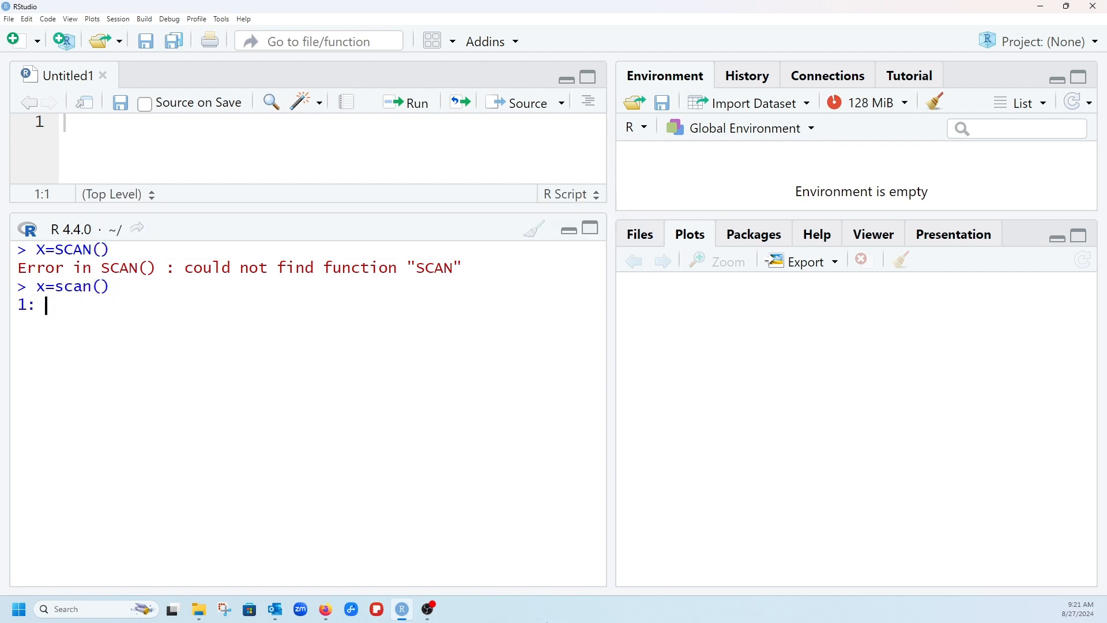
left_click(434, 615)
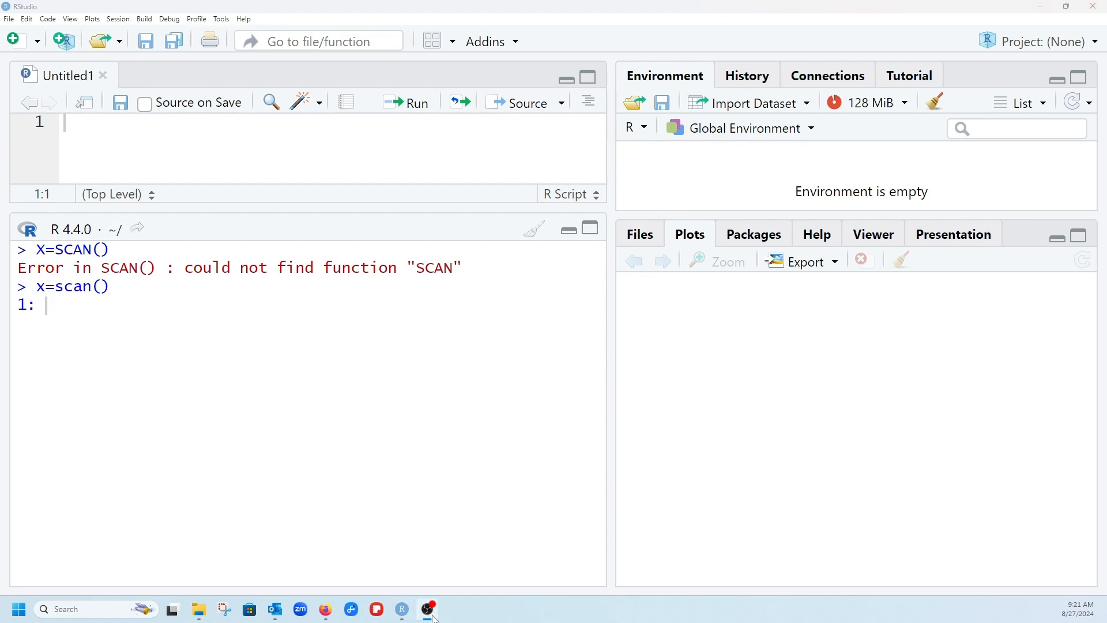
mouse_move(326, 609)
left_click(382, 556)
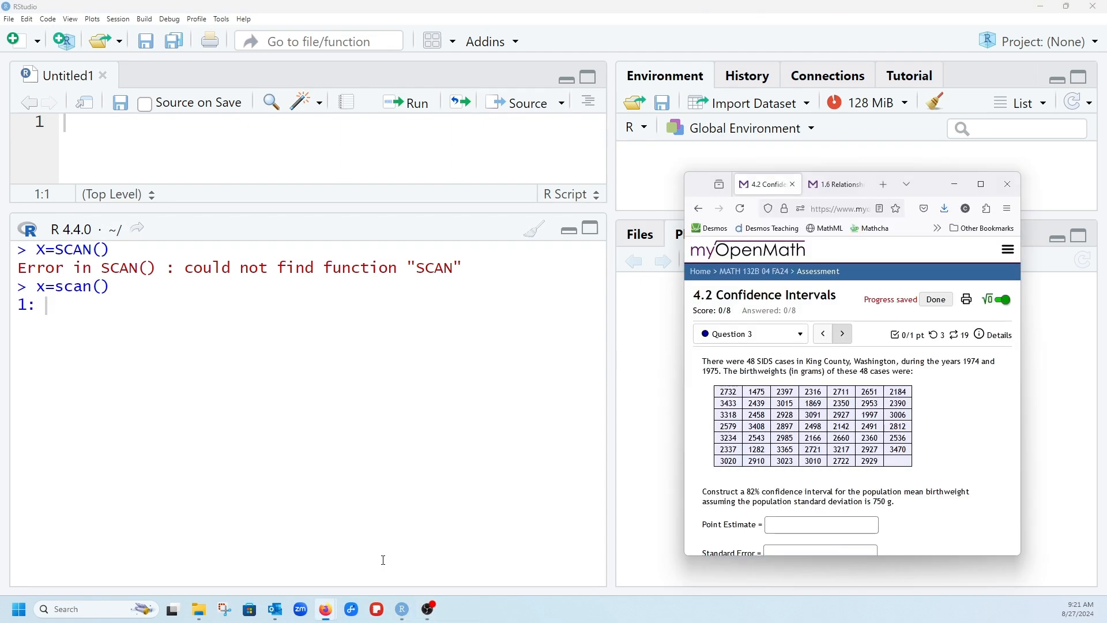
left_click_drag(890, 463, 724, 388)
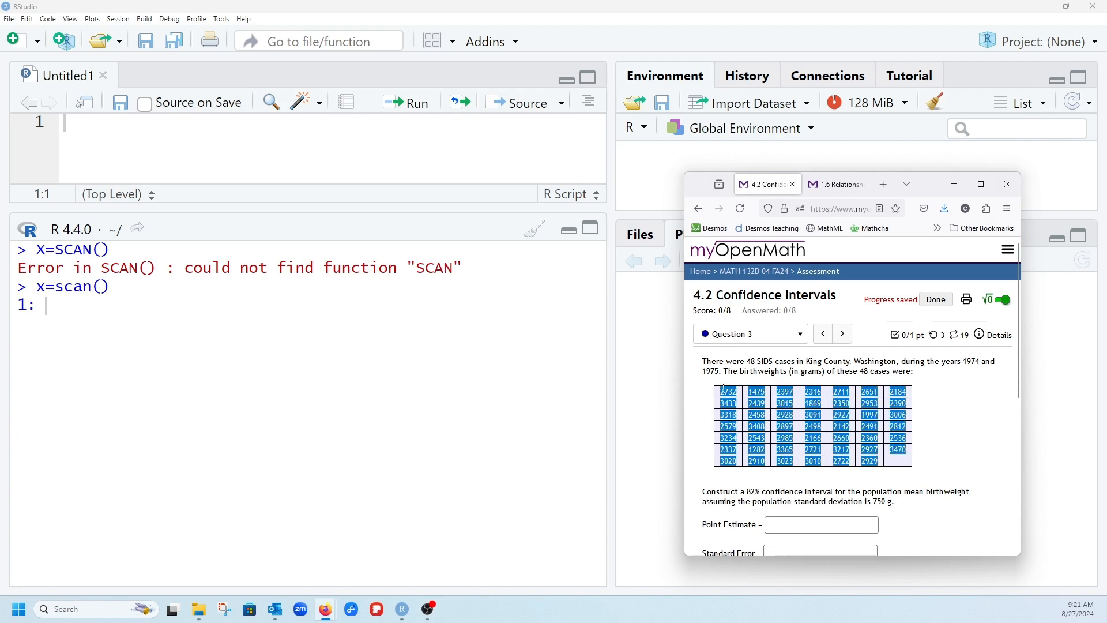
left_click(196, 316)
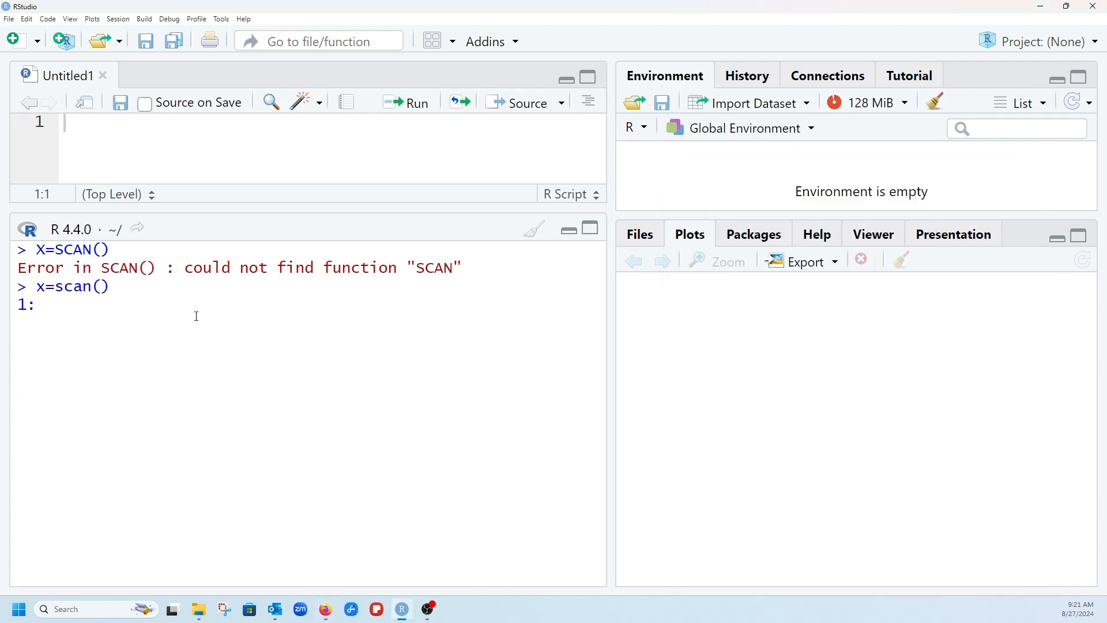
key("ctrl+v")
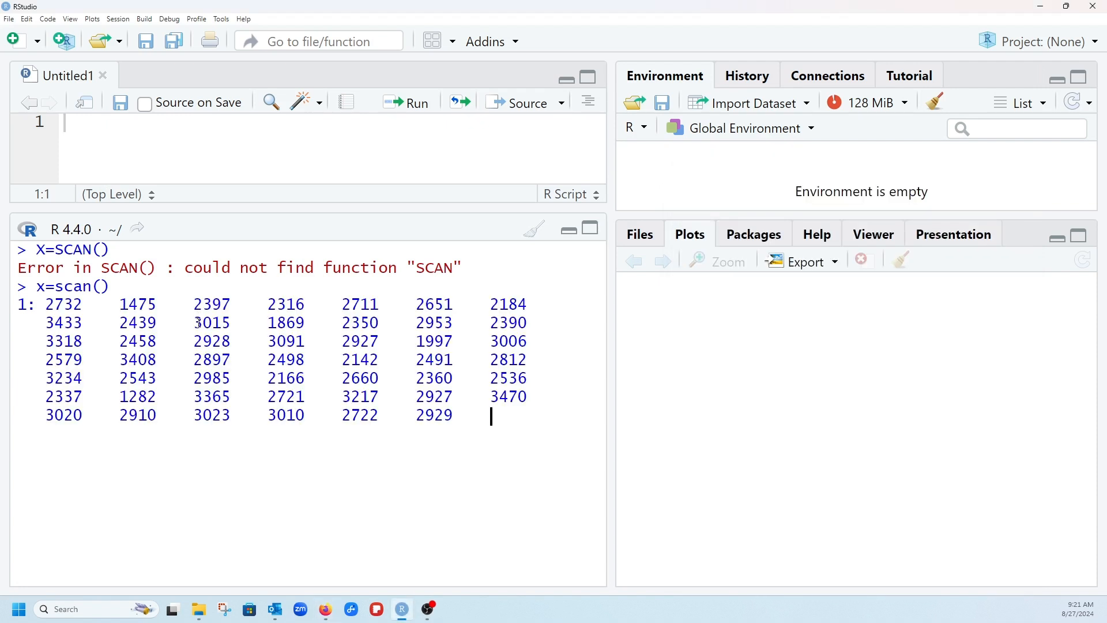
key("Return")
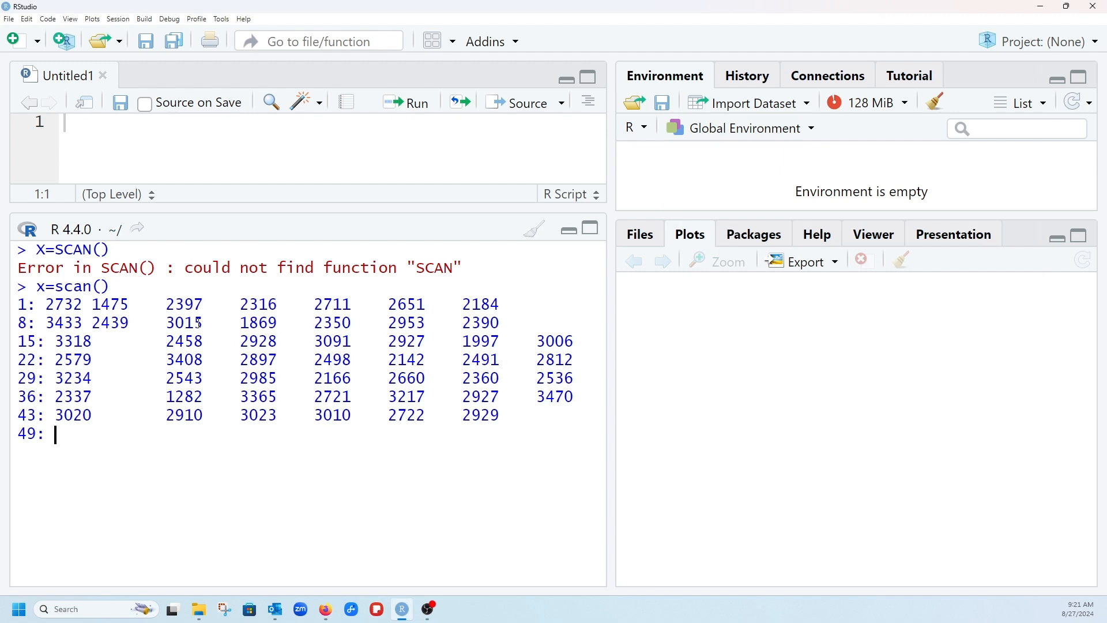
key("Return")
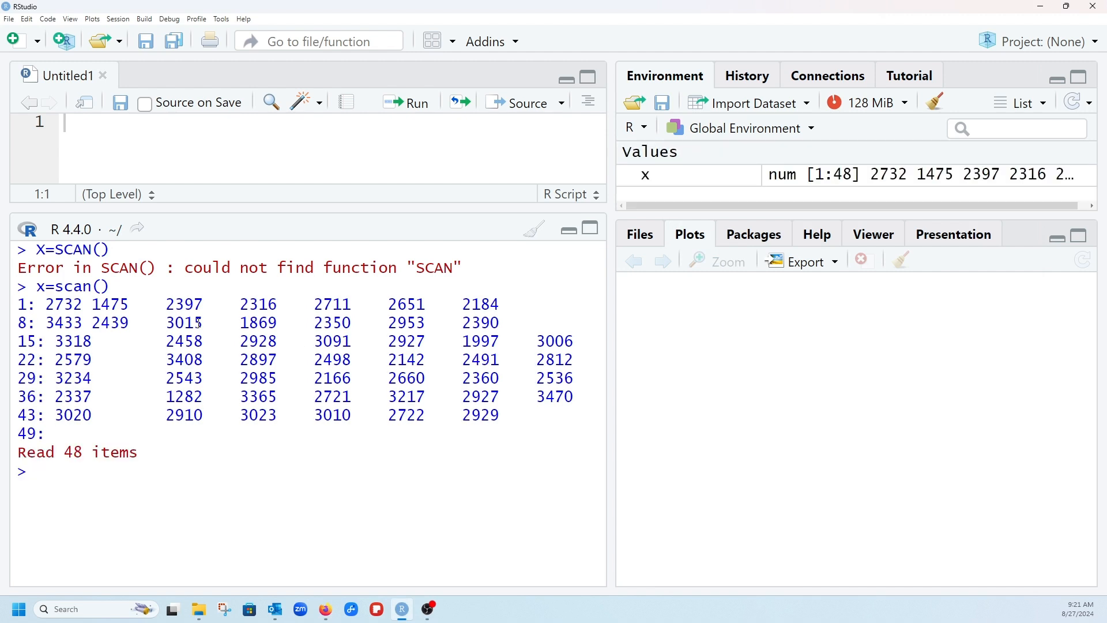
Print the vector x in the console and calculate its mean with mean(x).
type("x")
key("Return")
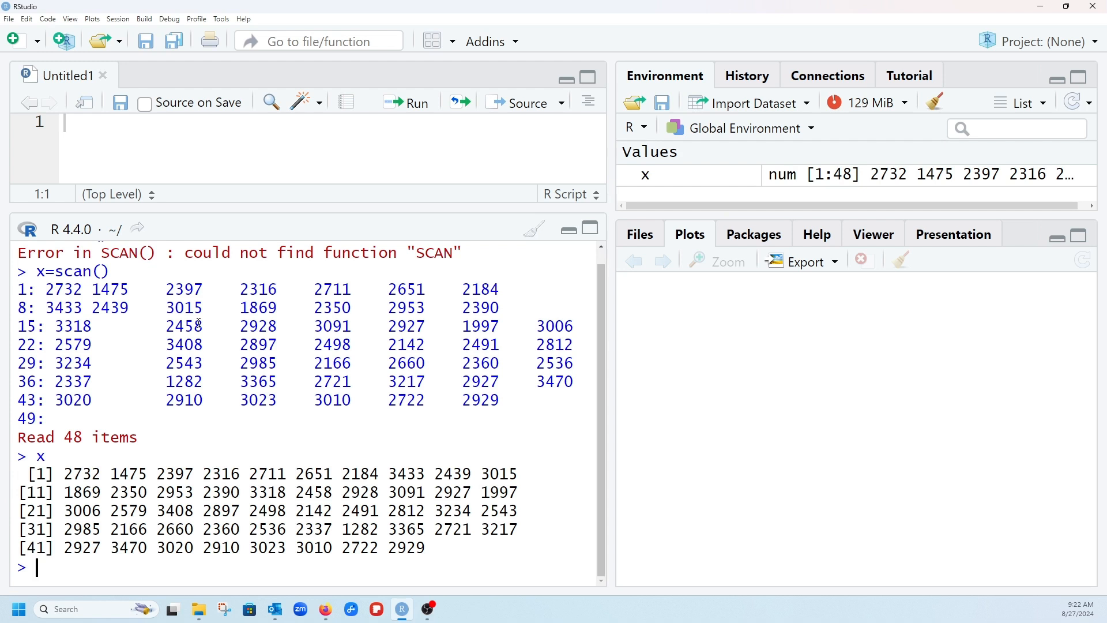
type("mean(x)")
key("Return")
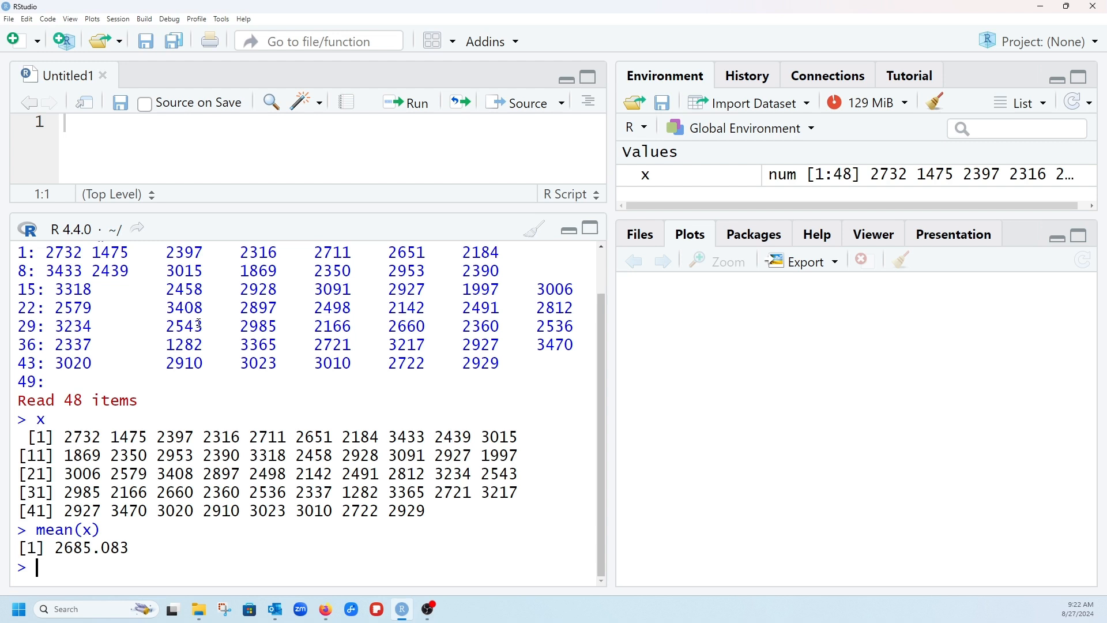
Calculate the median of x with median(x) and its summary statistics with summary(x).
type("median")
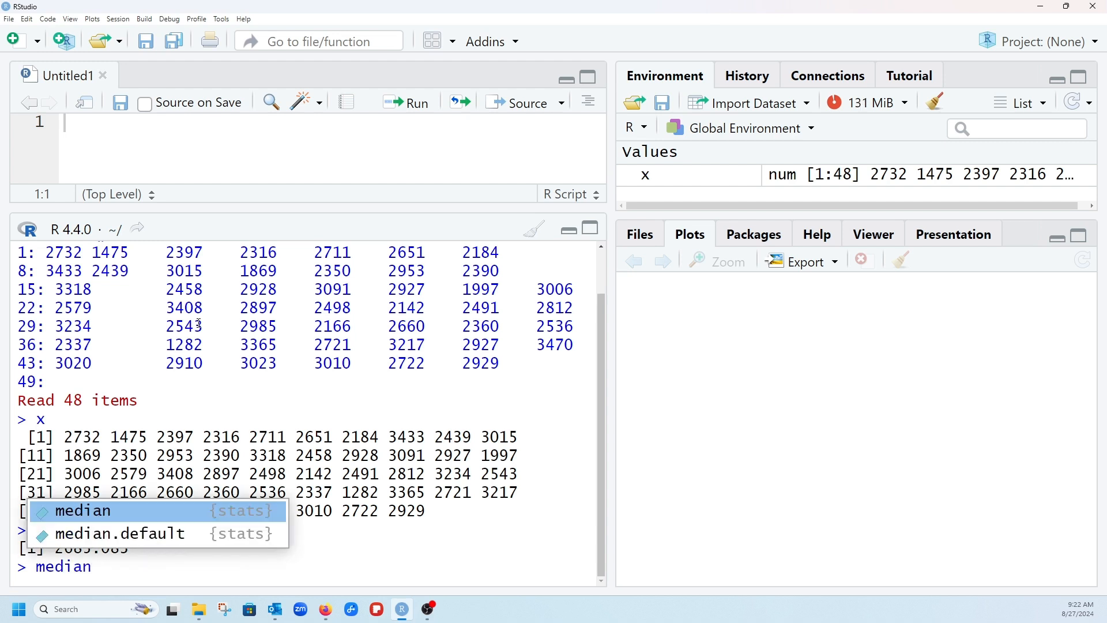
type("(x")
key("Return")
type("summary(x")
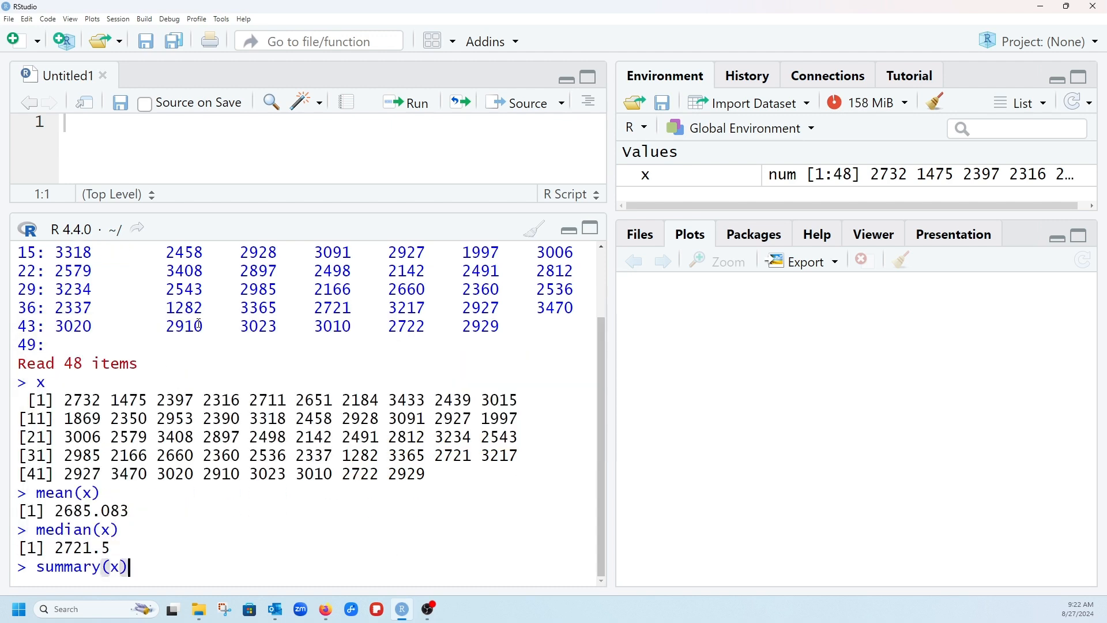
key("Return")
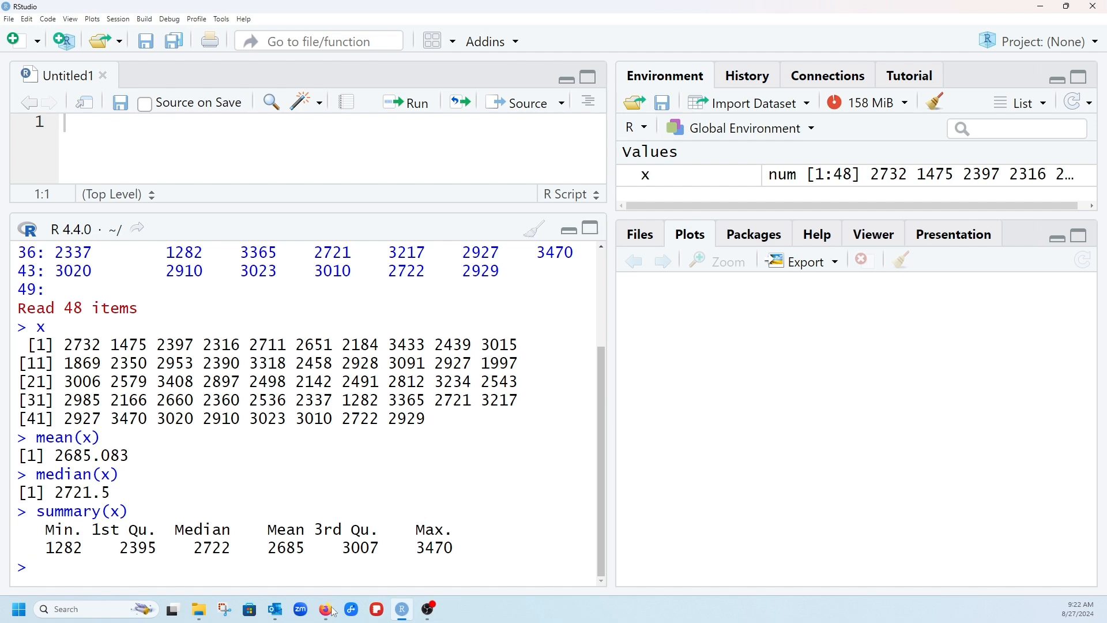
Switch to the browser's 1.6 assignment and copy the whole x–y table including its column headers.
mouse_move(334, 606)
left_click(296, 553)
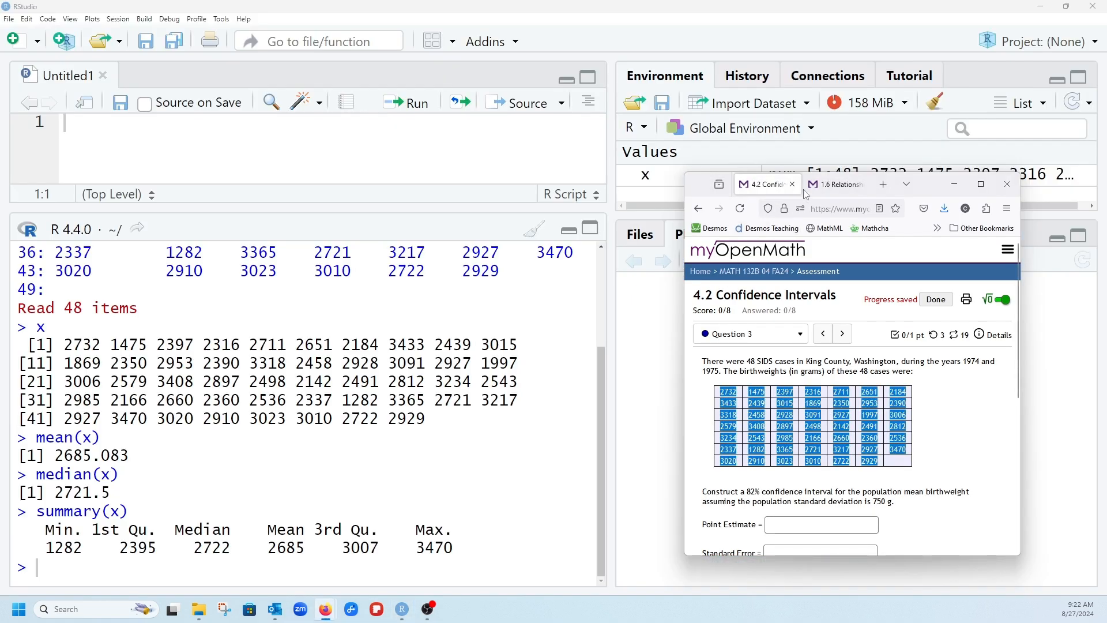
left_click(833, 184)
scroll(756, 443, "down", 3)
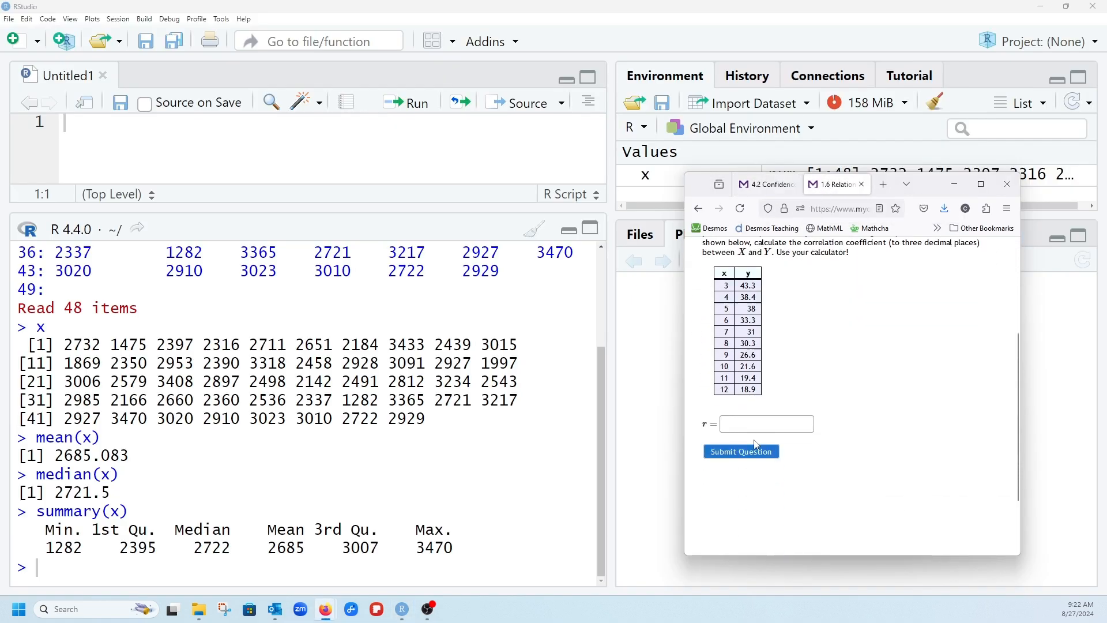
left_click_drag(762, 375, 711, 258)
key("ctrl+c")
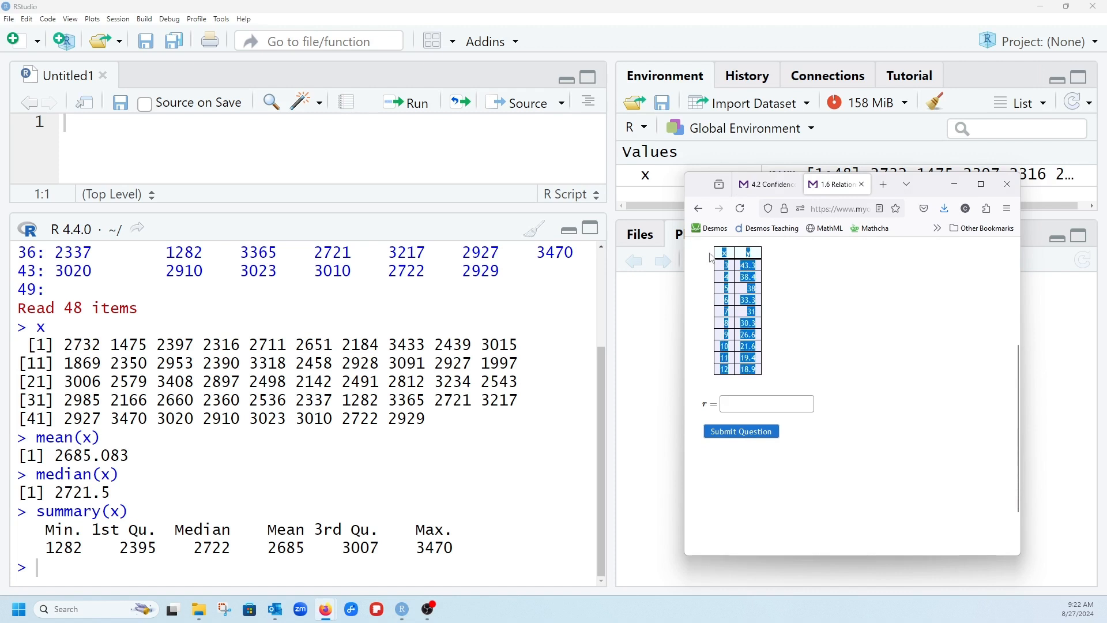
Try to read the copied table with its x and y headers into y using y=scan() in the RStudio console.
left_click(145, 564)
type("y=scan()")
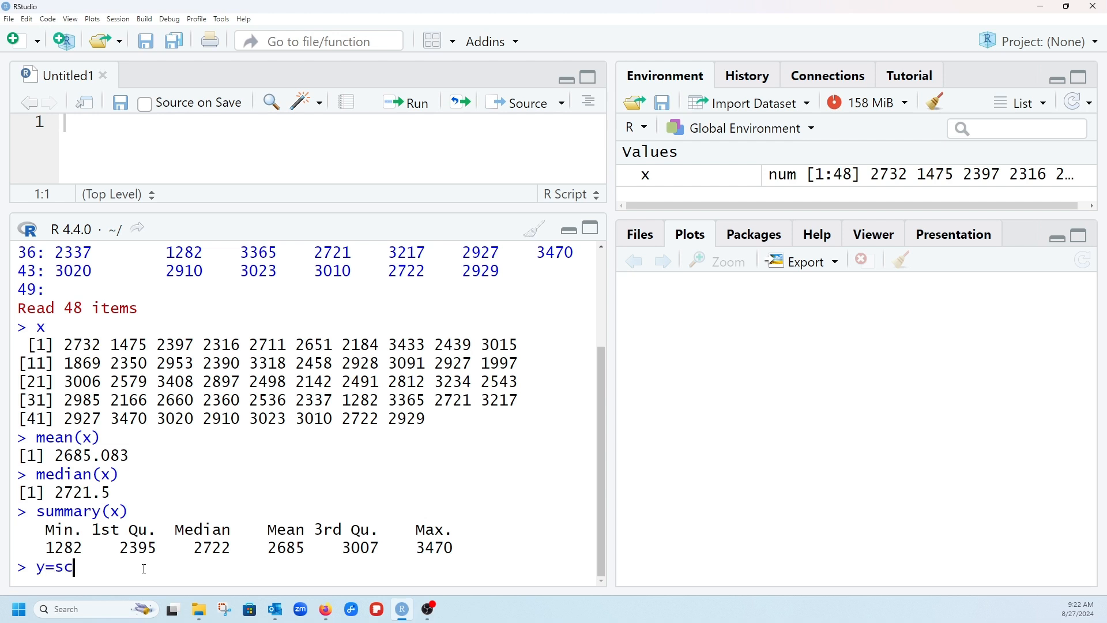
key("Return")
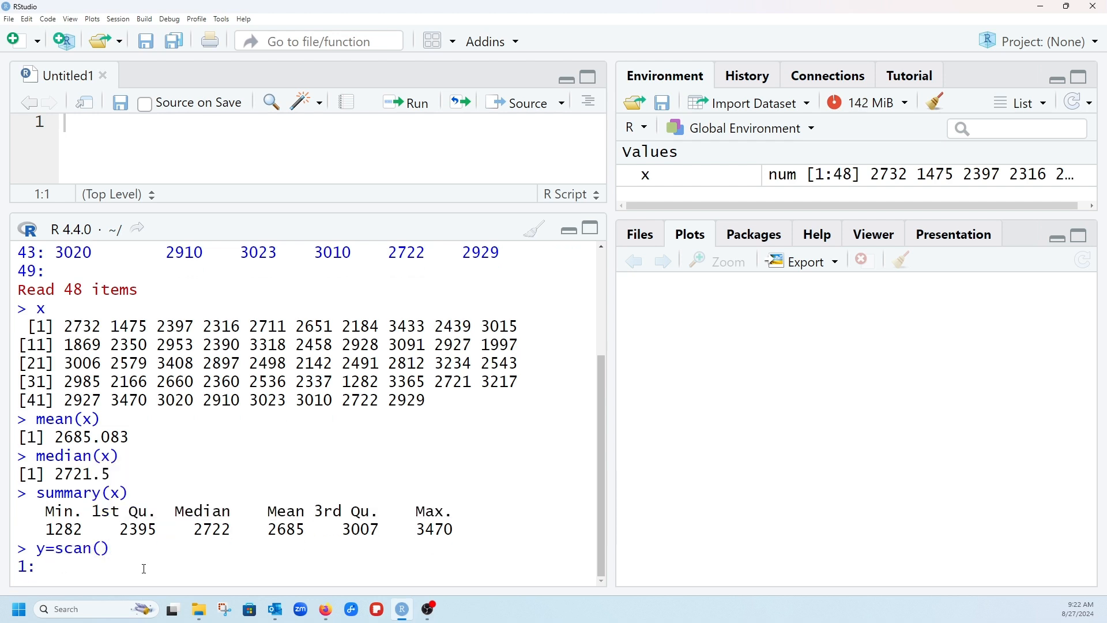
key("ctrl+v")
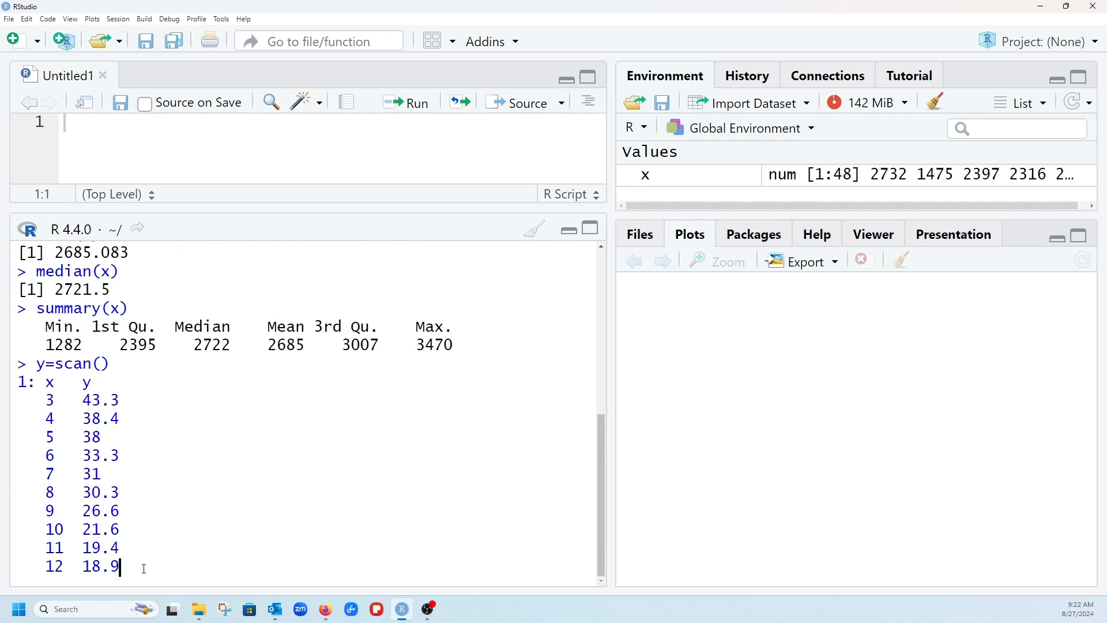
key("Return")
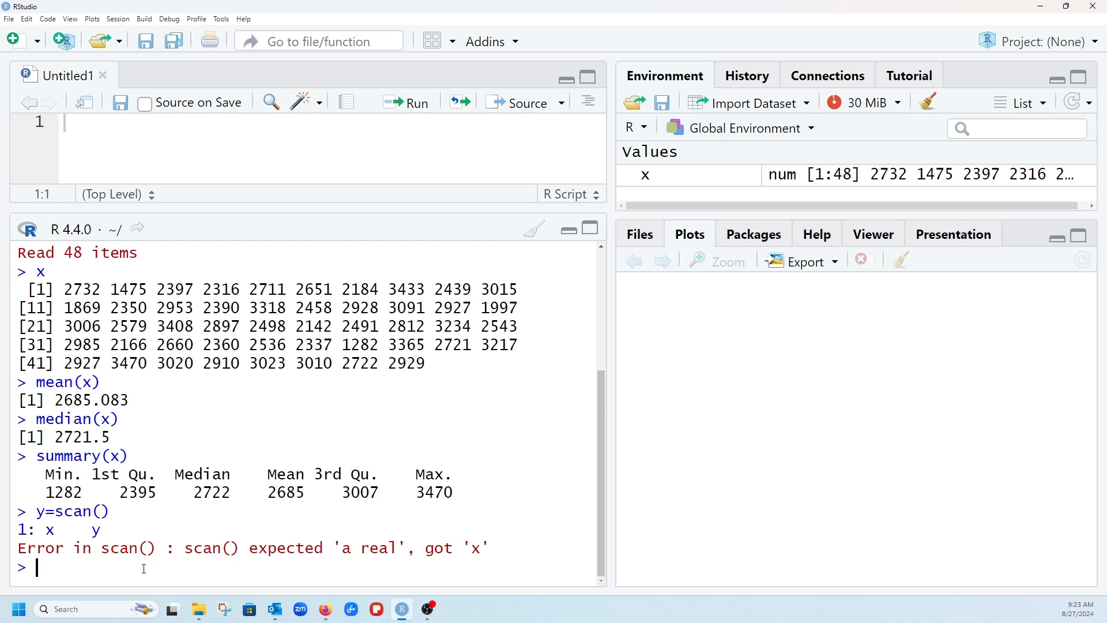
Copy only the numeric rows of the x–y table in the browser, leaving out the headers.
mouse_move(326, 609)
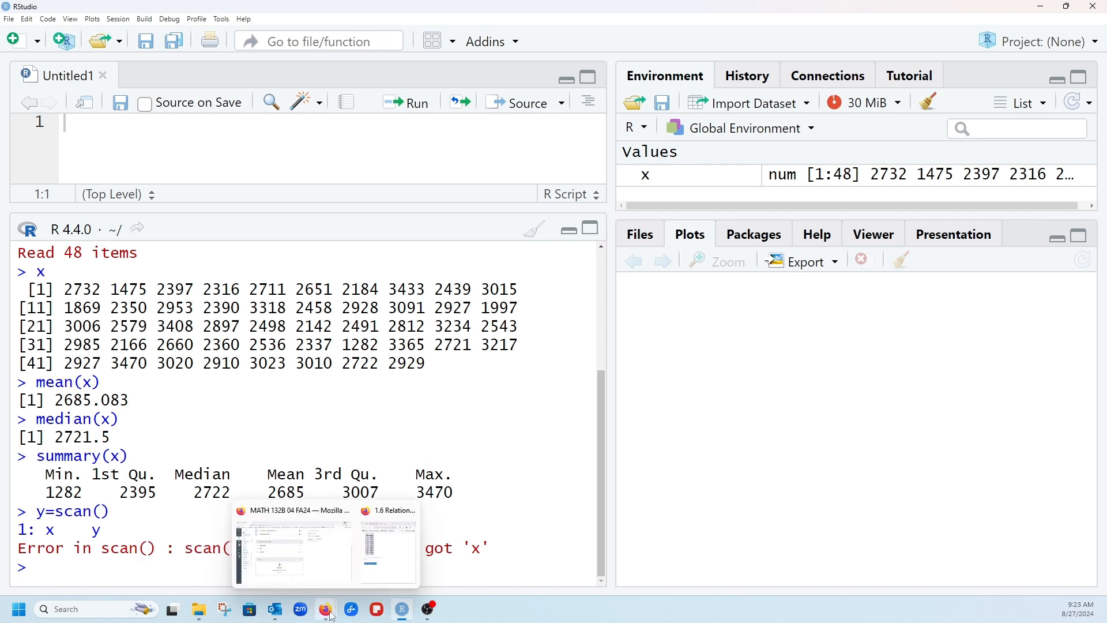
left_click(379, 562)
left_click(739, 382)
left_click_drag(759, 374, 722, 266)
key("ctrl+c")
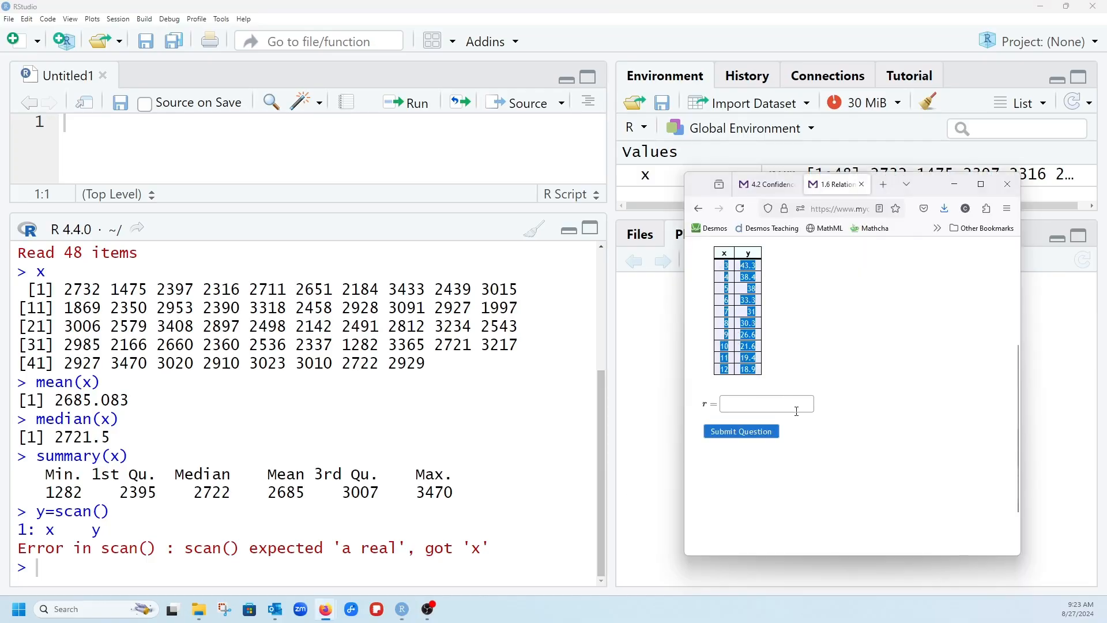
Read the copied numbers into y with y=scan() in the RStudio console, and print y.
left_click(149, 555)
type("y=")
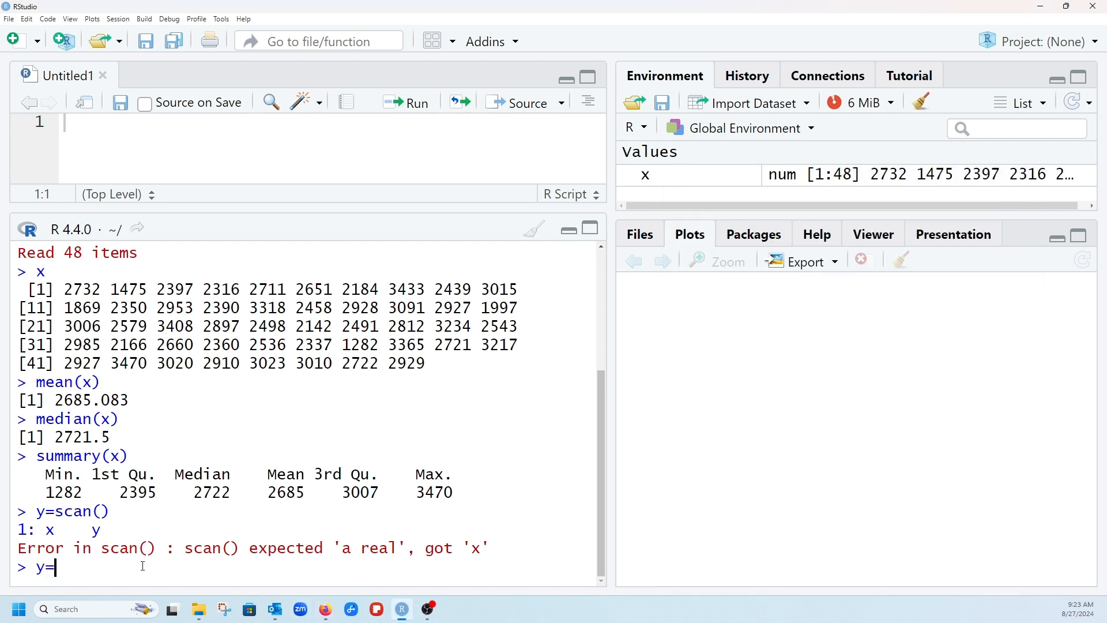
type("scan(")
key("Return")
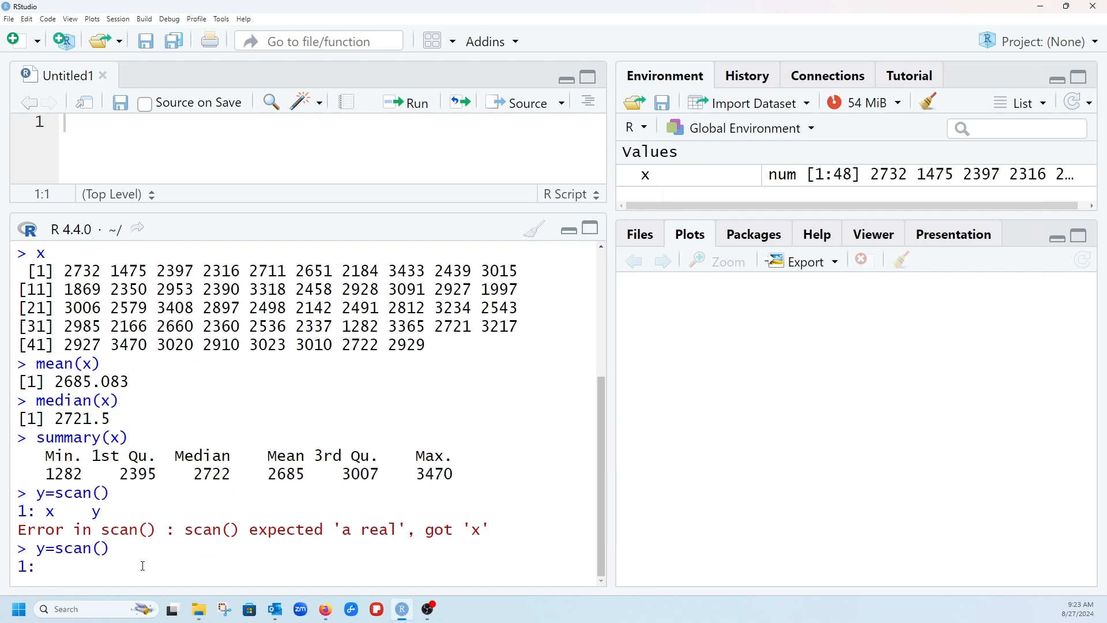
key("ctrl+v")
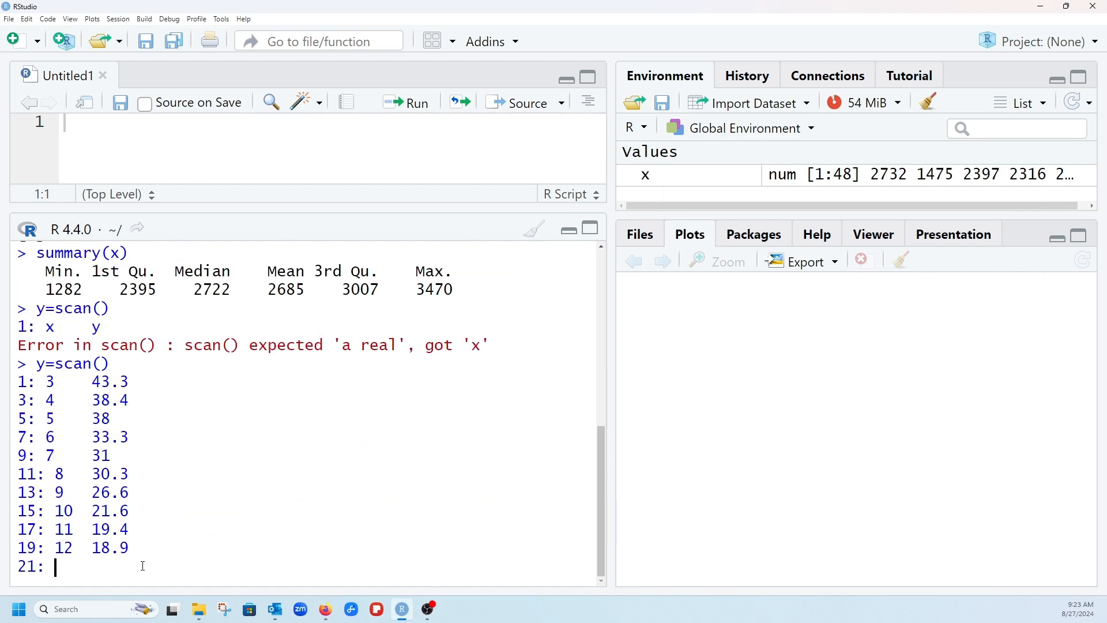
key("Return")
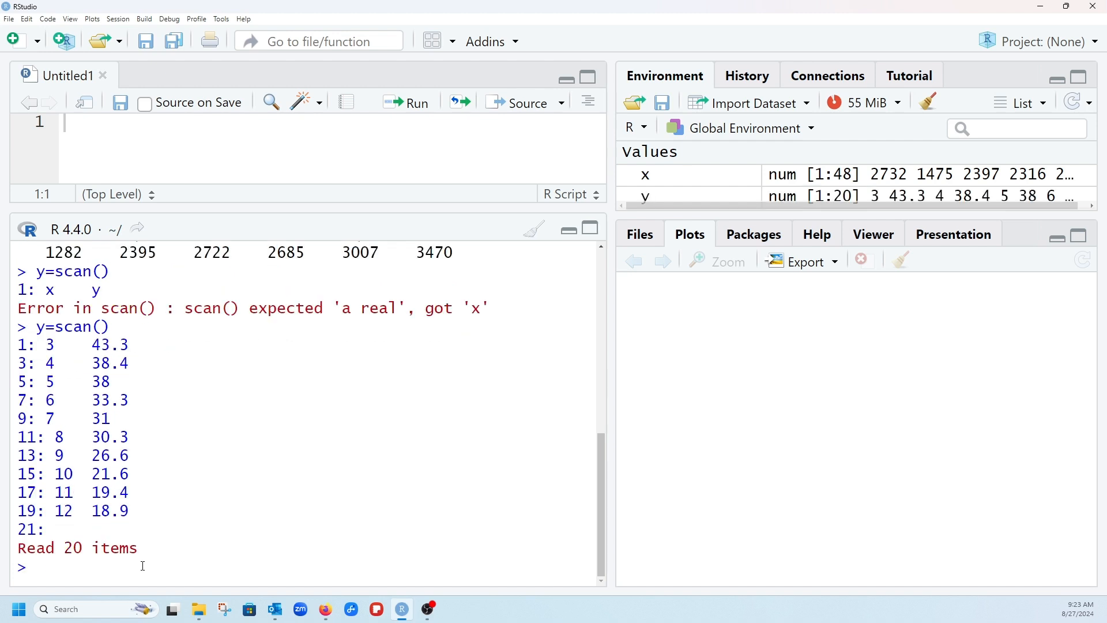
type("y")
key("Return")
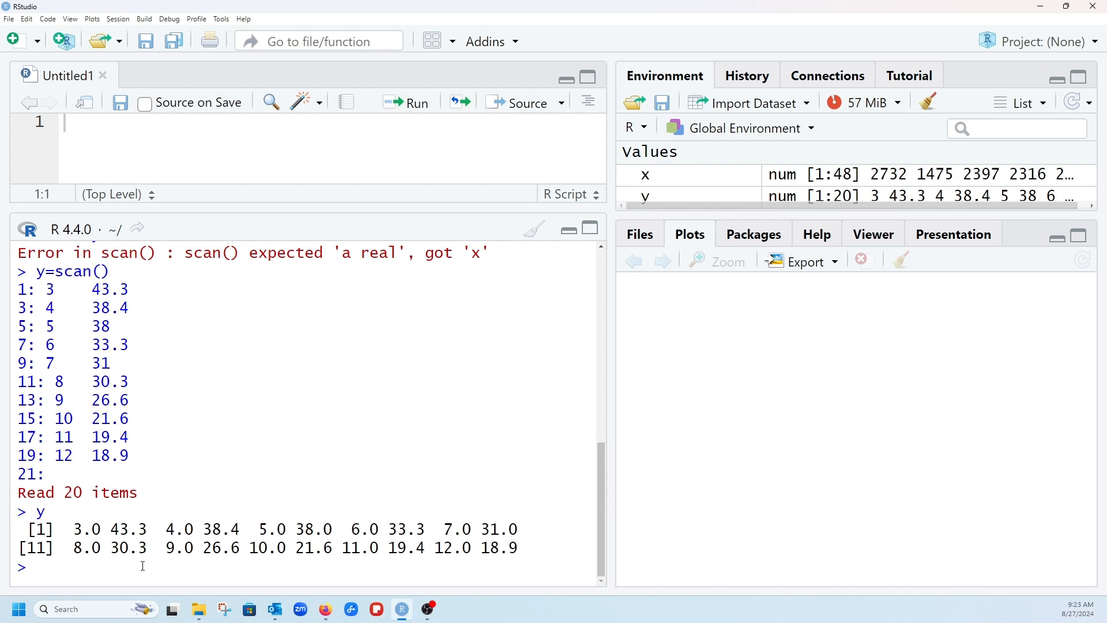
Read the copied numbers into y as a table with y=read.table("clipboard",header=FALSE) in the console, and print y.
type("y=read")
type(".table")
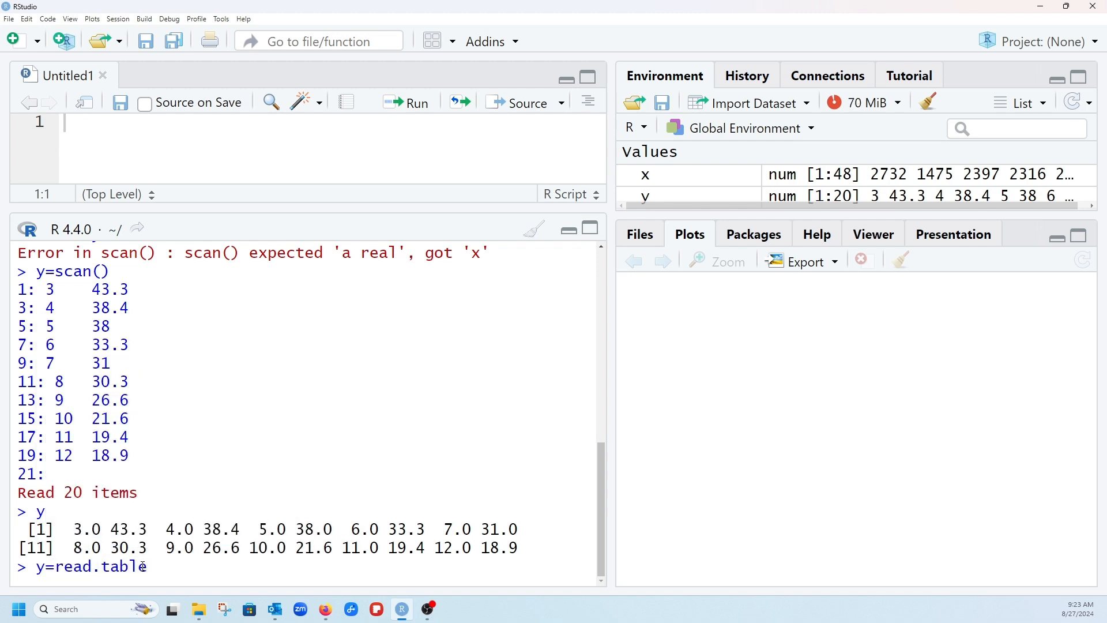
type("(")
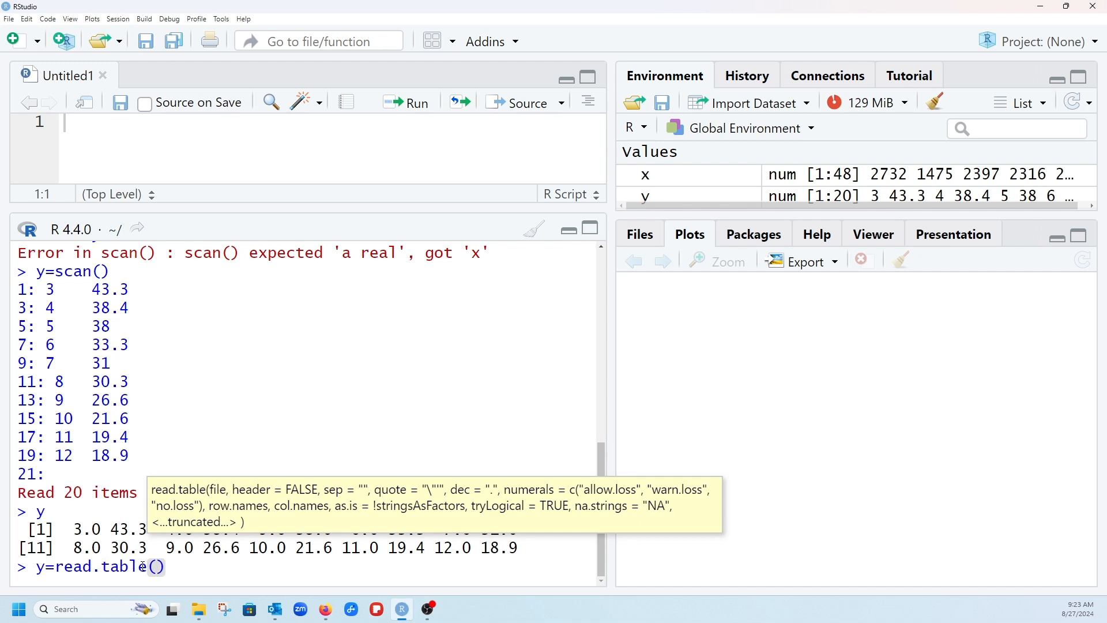
type("\"clipboard")
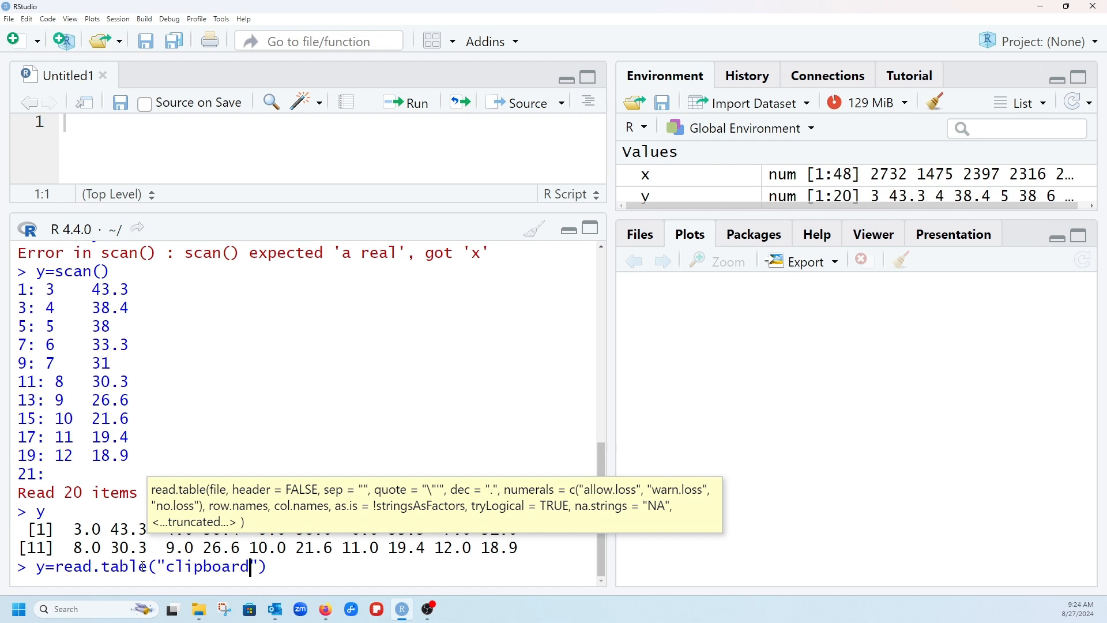
type("\",header")
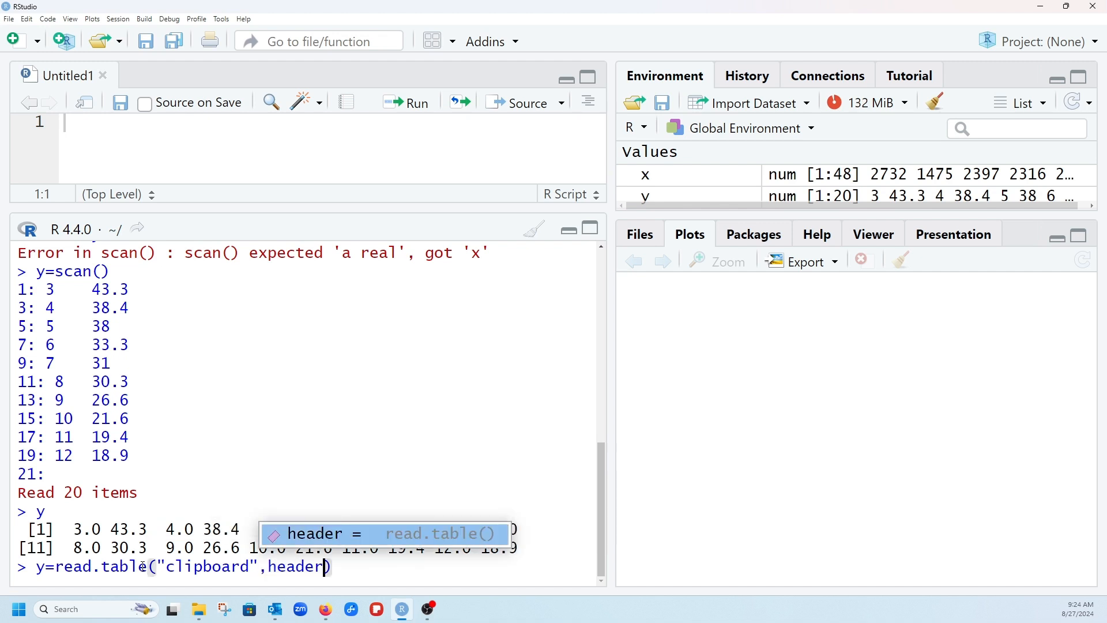
type("=")
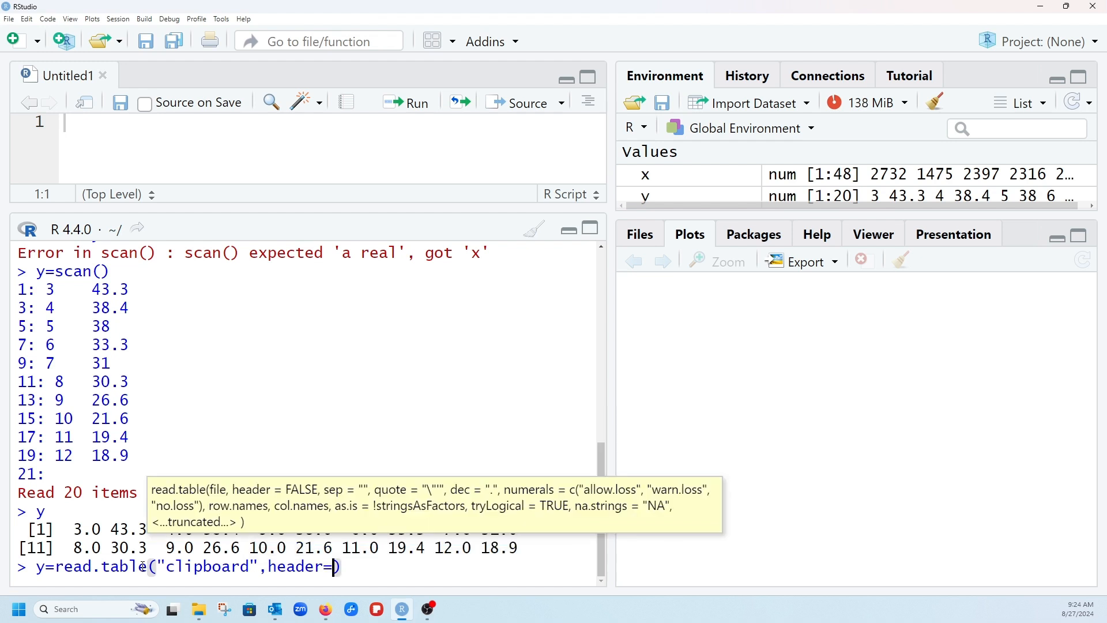
type("fal")
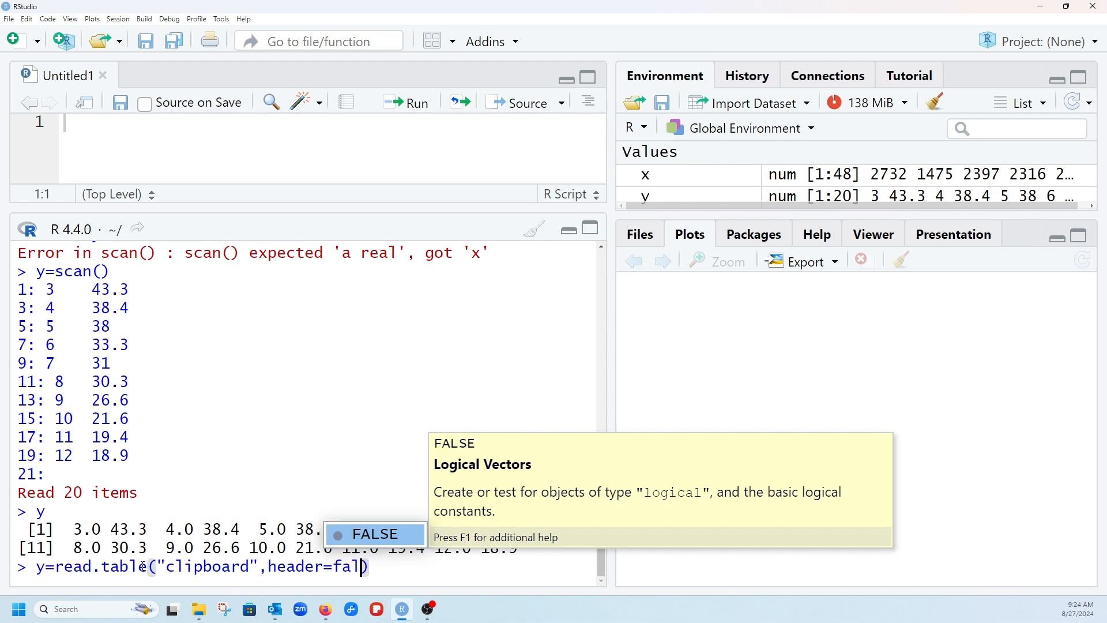
key("Tab")
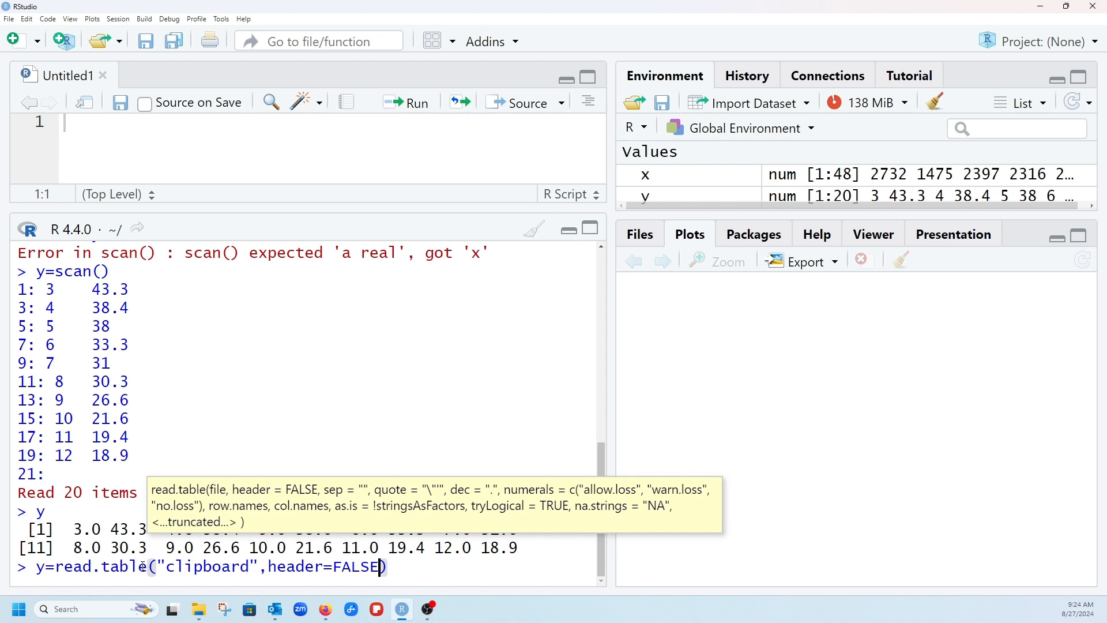
key("Return")
type("y")
key("Return")
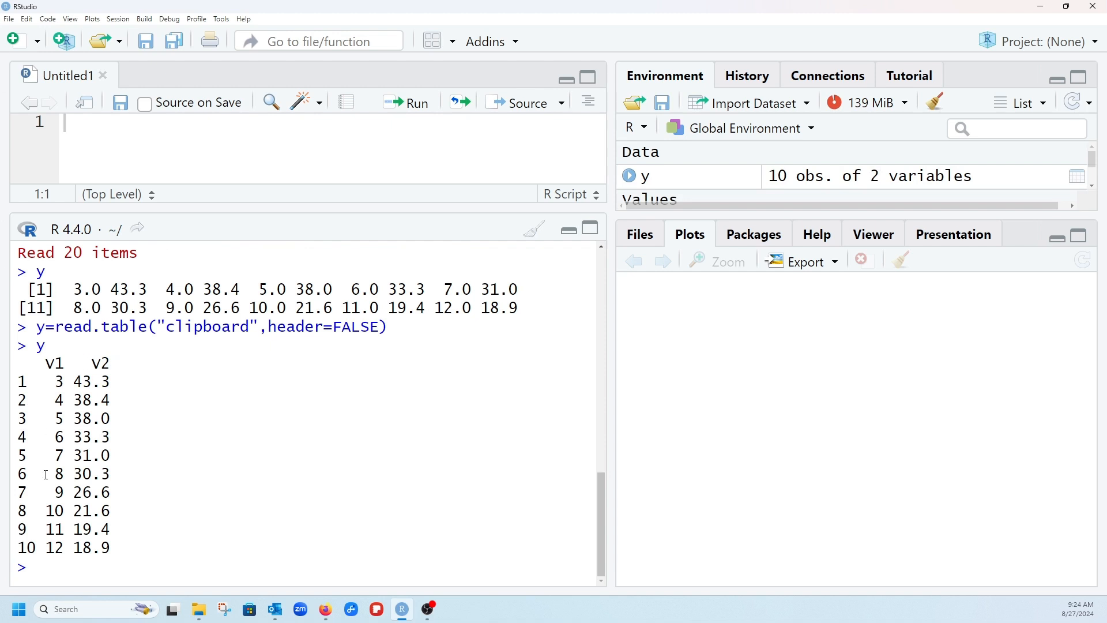
Print the two columns of the y table separately in the console with y$V1 and y$V2.
left_click_drag(45, 364, 109, 364)
type("y$va")
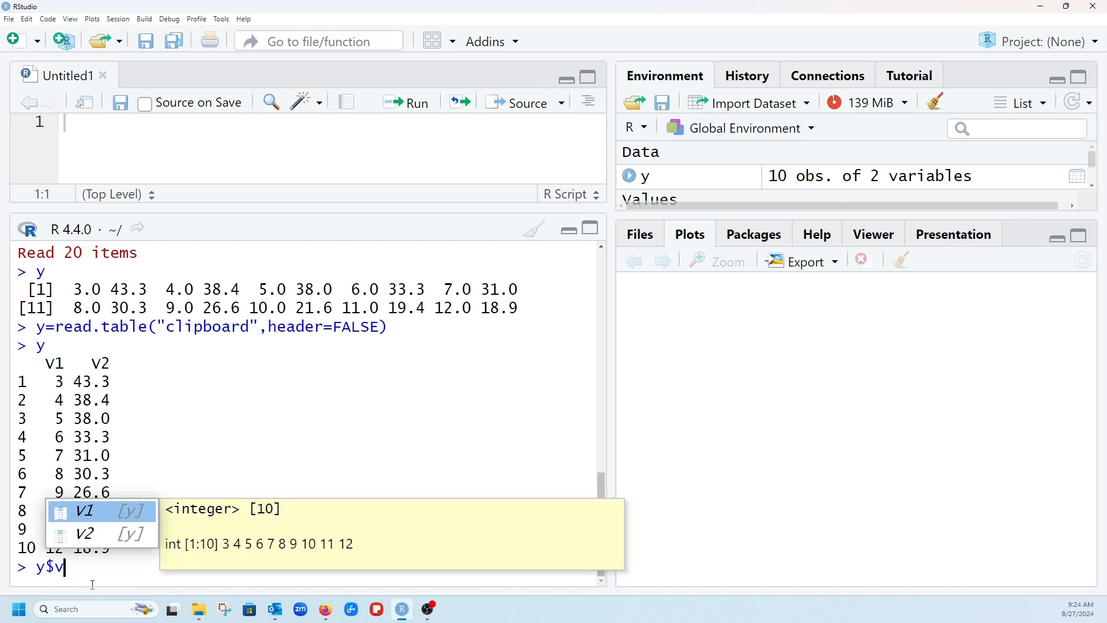
key("BackSpace")
type("1")
key("Return")
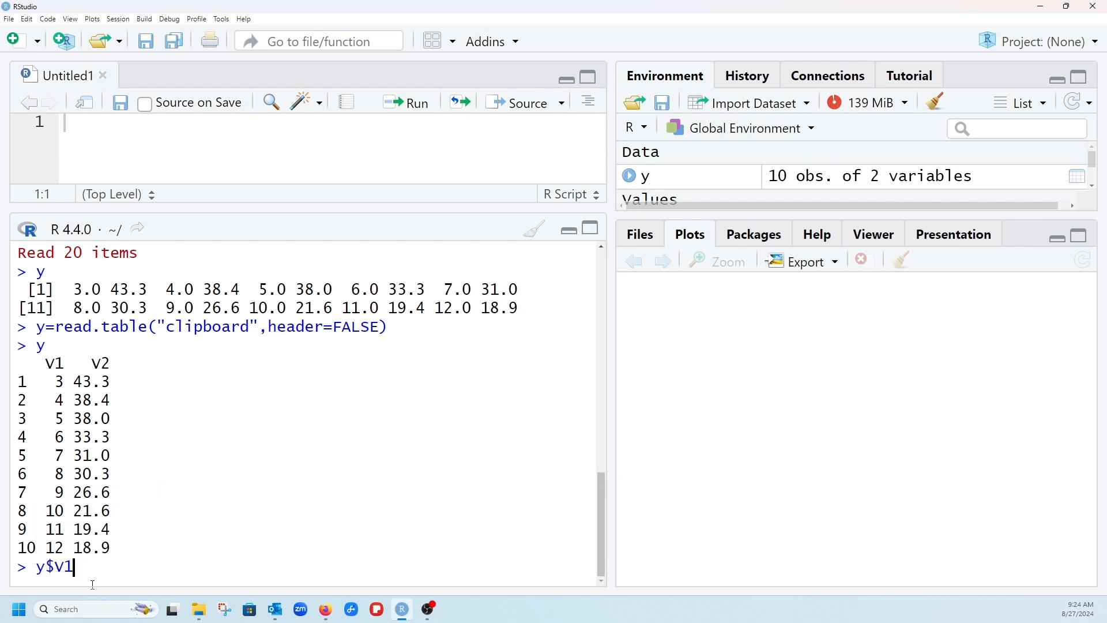
key("Return")
type("y")
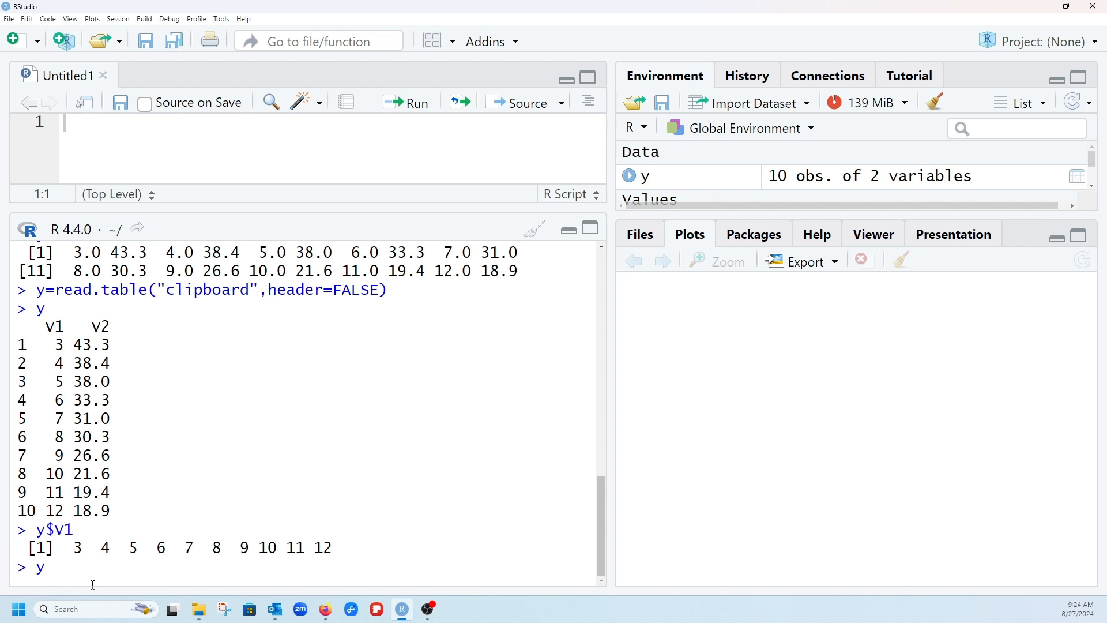
type("$V2")
key("Return")
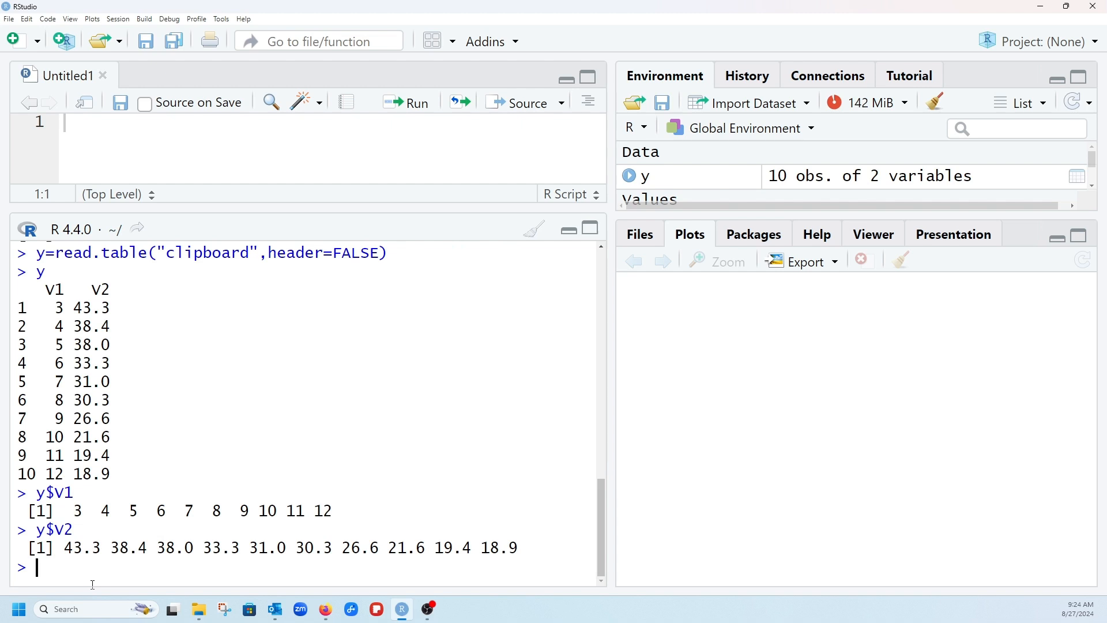
Draw a scatter plot of the second column against the first with plot(y$V2~y$V1).
type("plot(y")
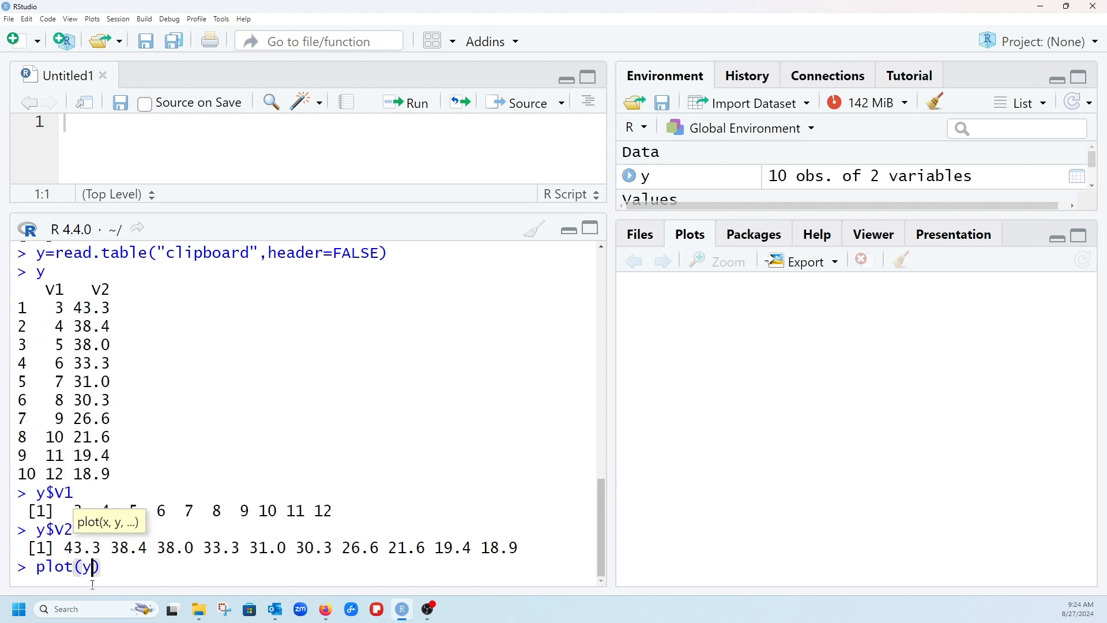
type("$v2")
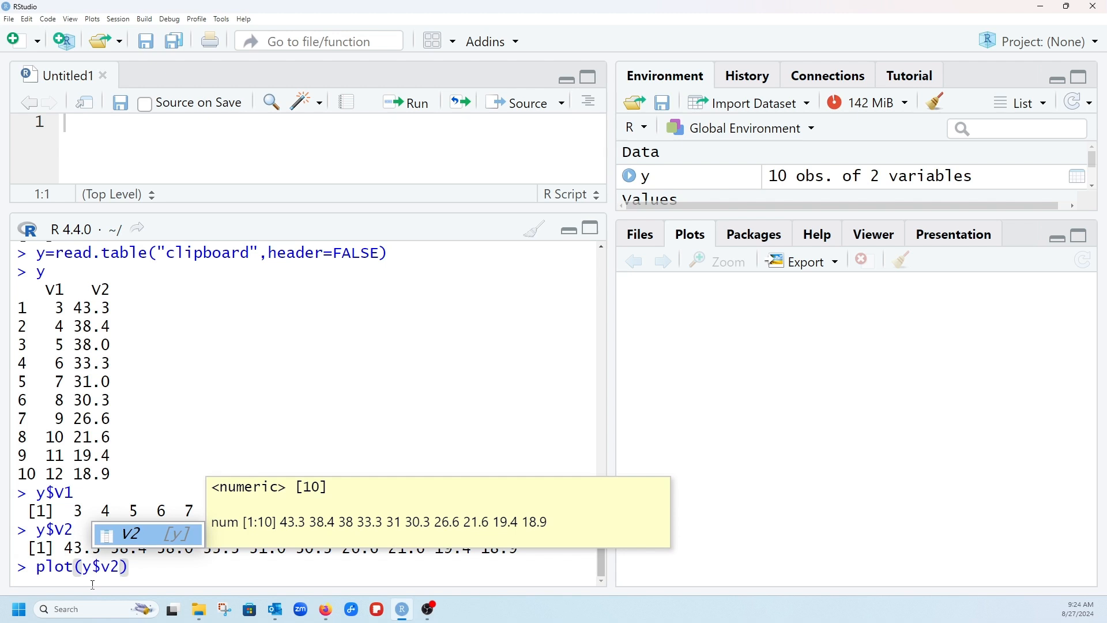
key("Escape")
type("`")
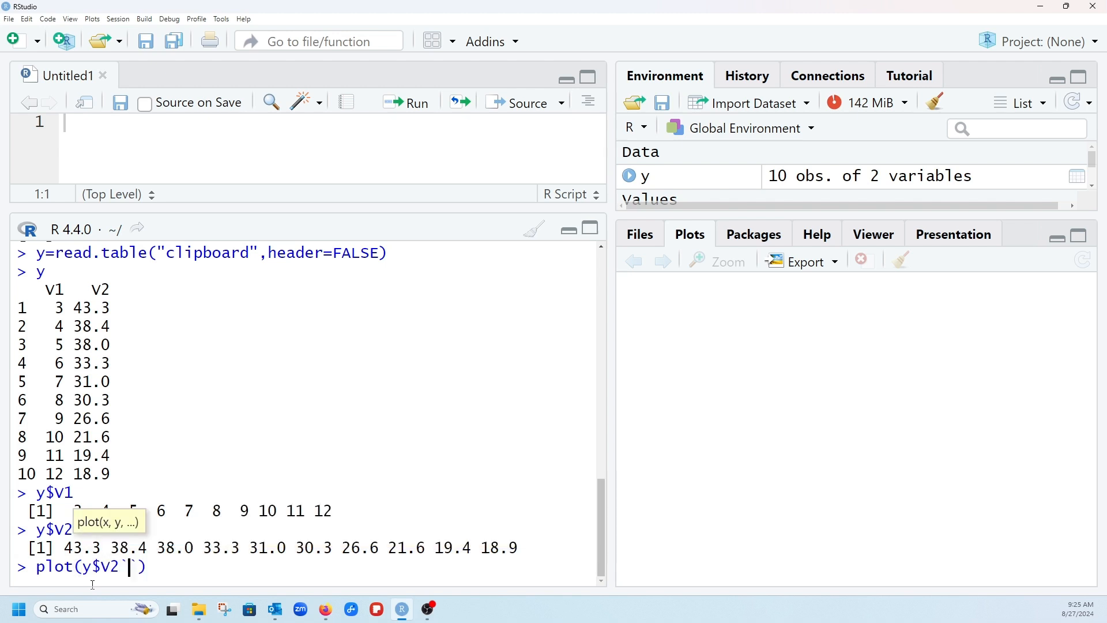
key("BackSpace")
type("~y$v1")
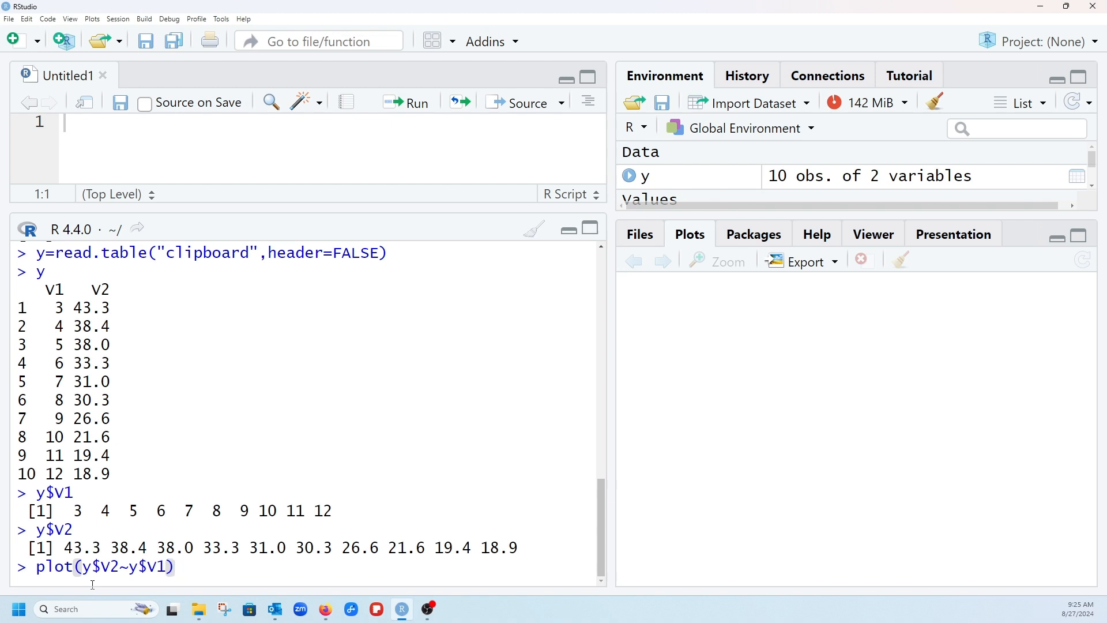
key("Return")
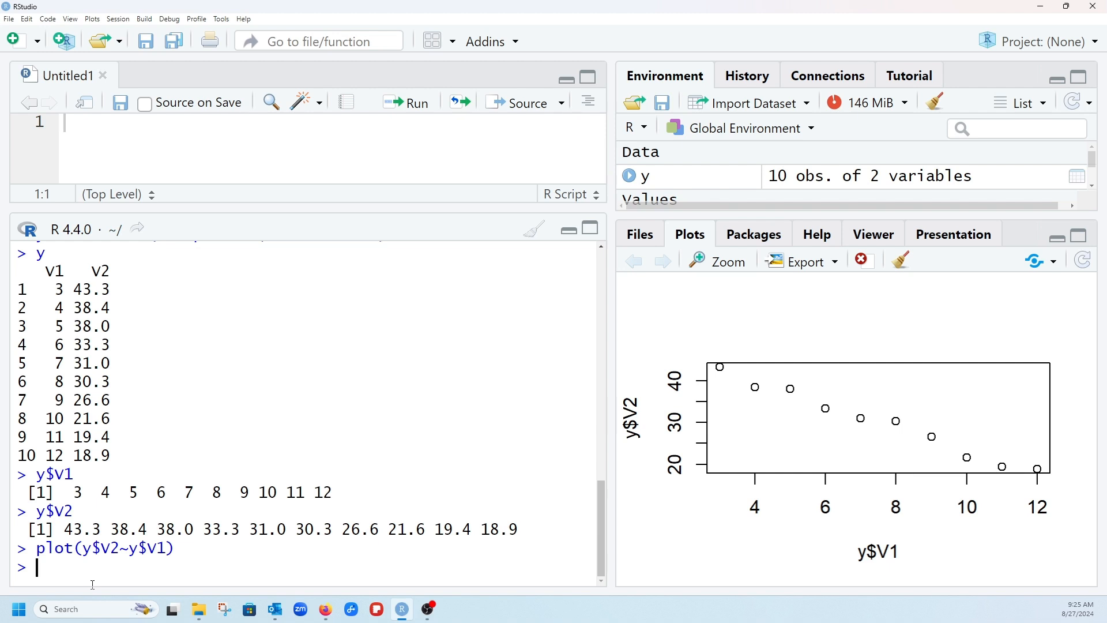
Try to draw a histogram of the whole y table with hist(y), and draw one of x with hist(x).
type("hist(y")
key("Return")
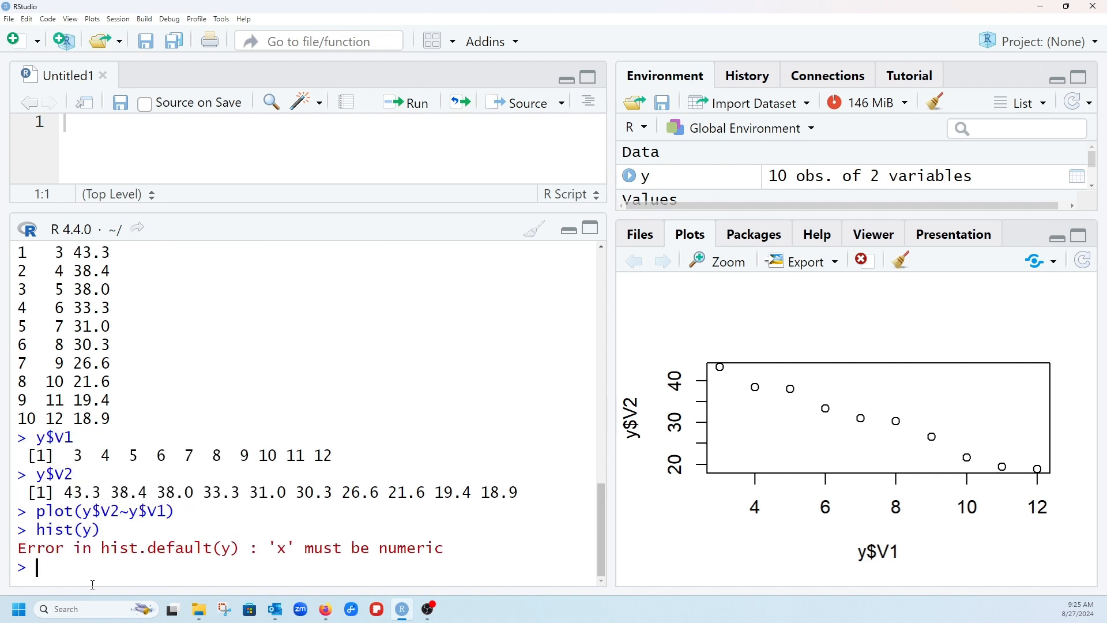
type("yist(x)")
key("Return")
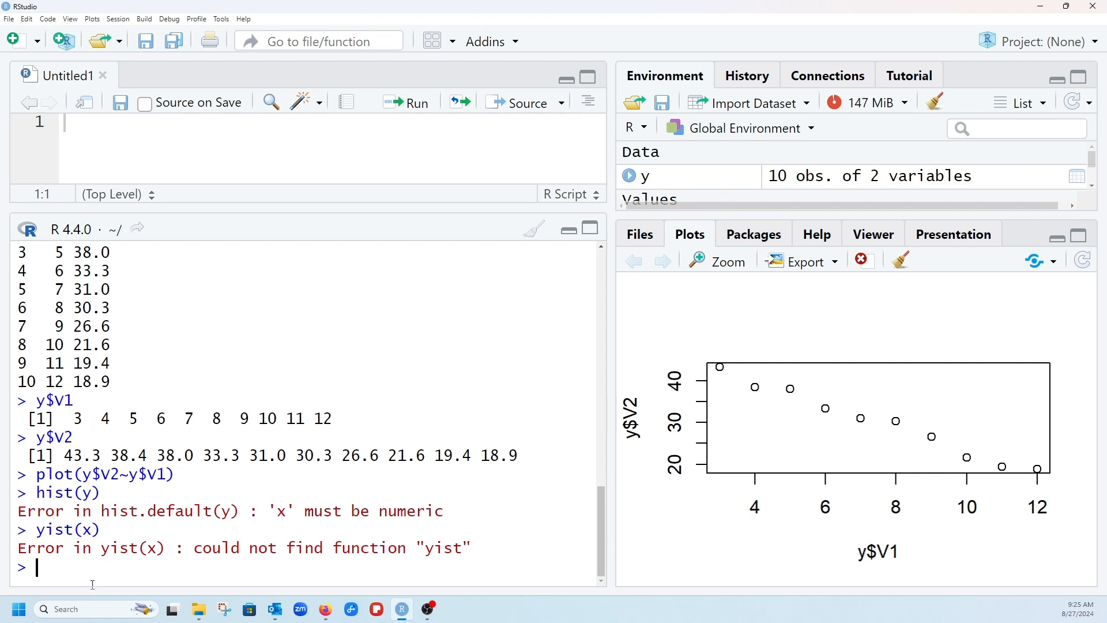
type("hist(x)")
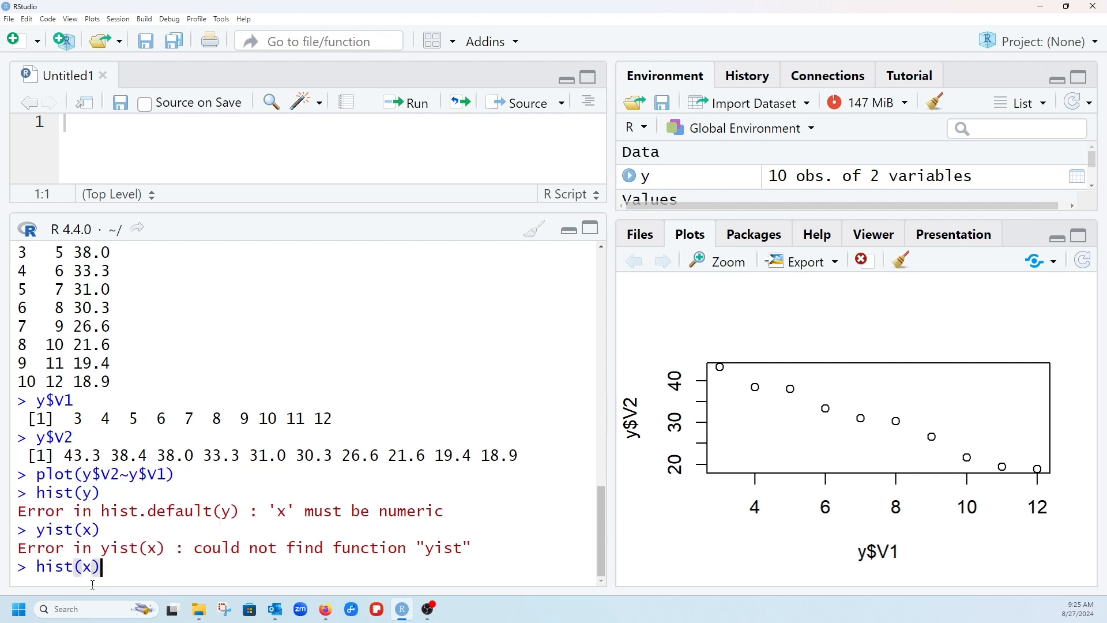
key("Return")
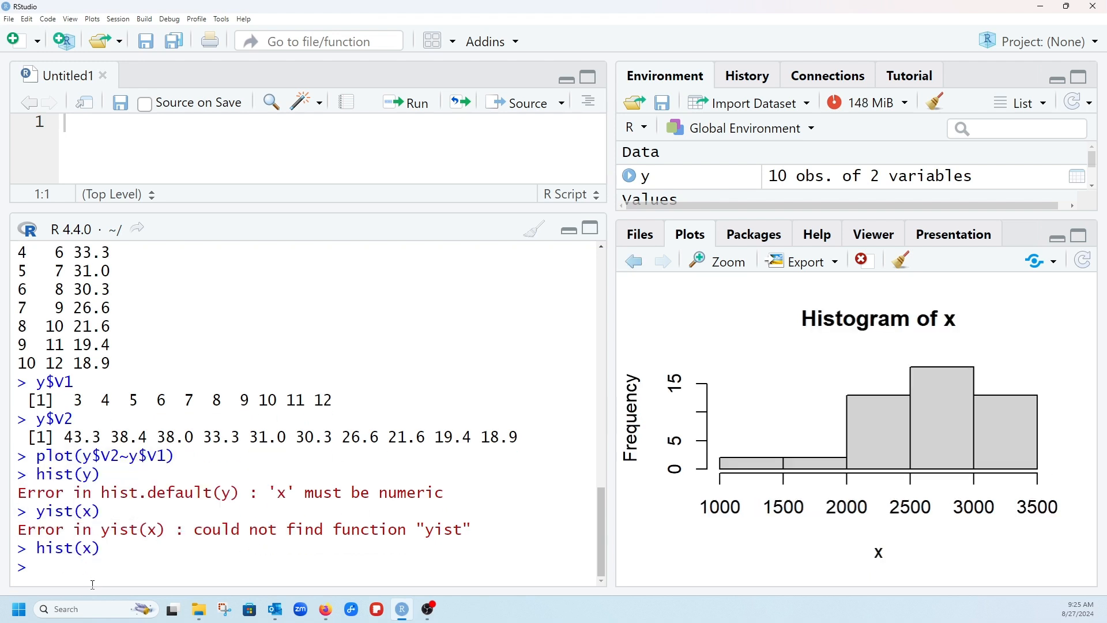
Draw a histogram of the y table's first column with hist(y$V1).
type("hist(y")
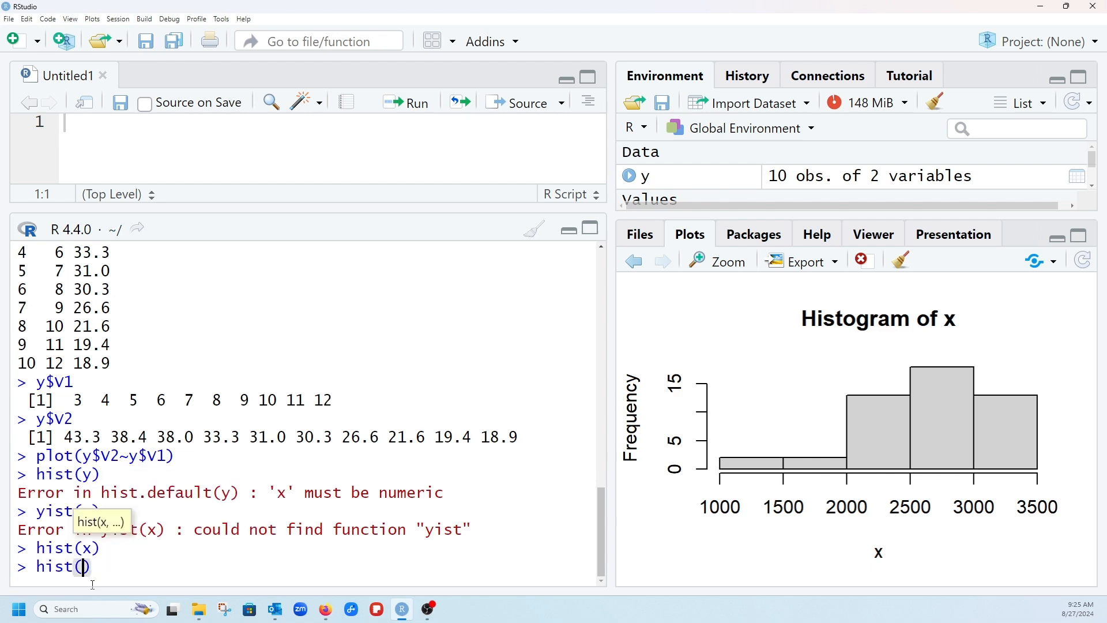
type("$V")
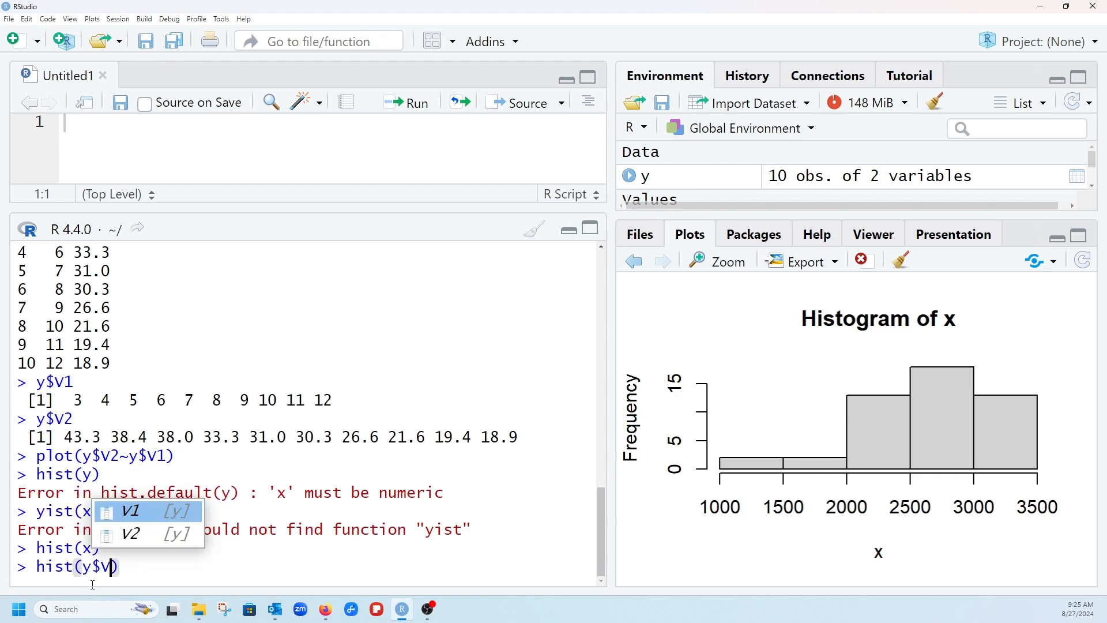
type("1")
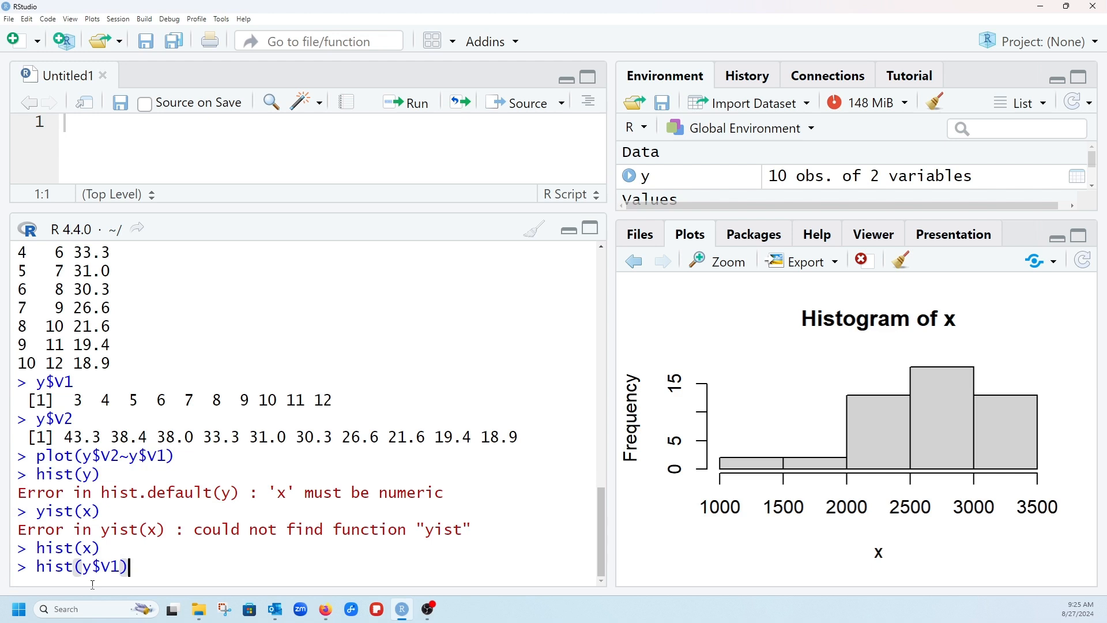
key("Return")
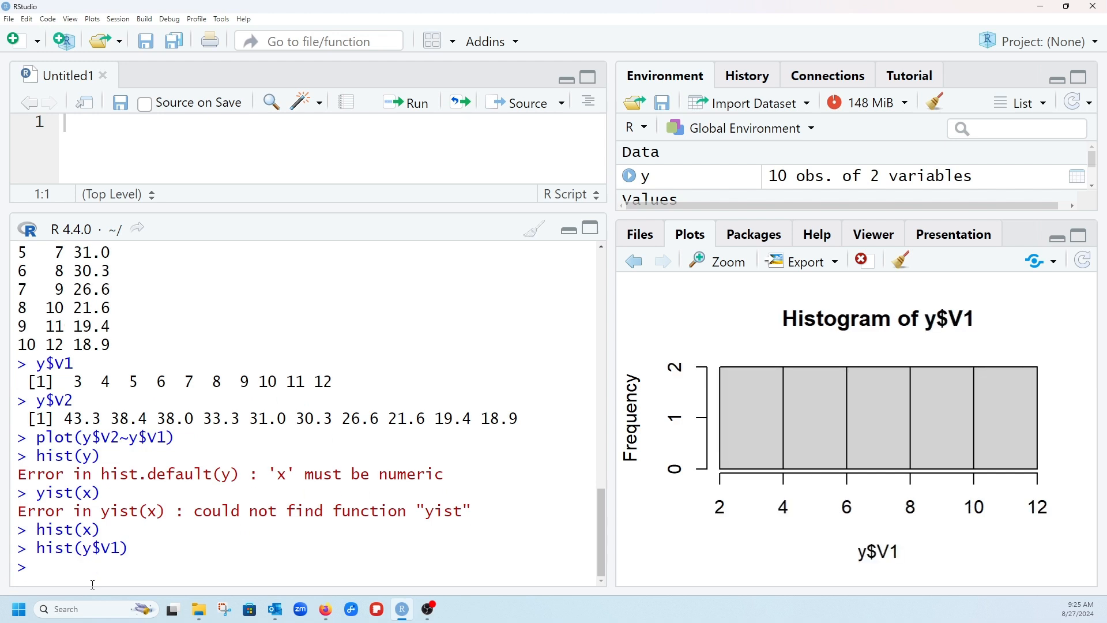